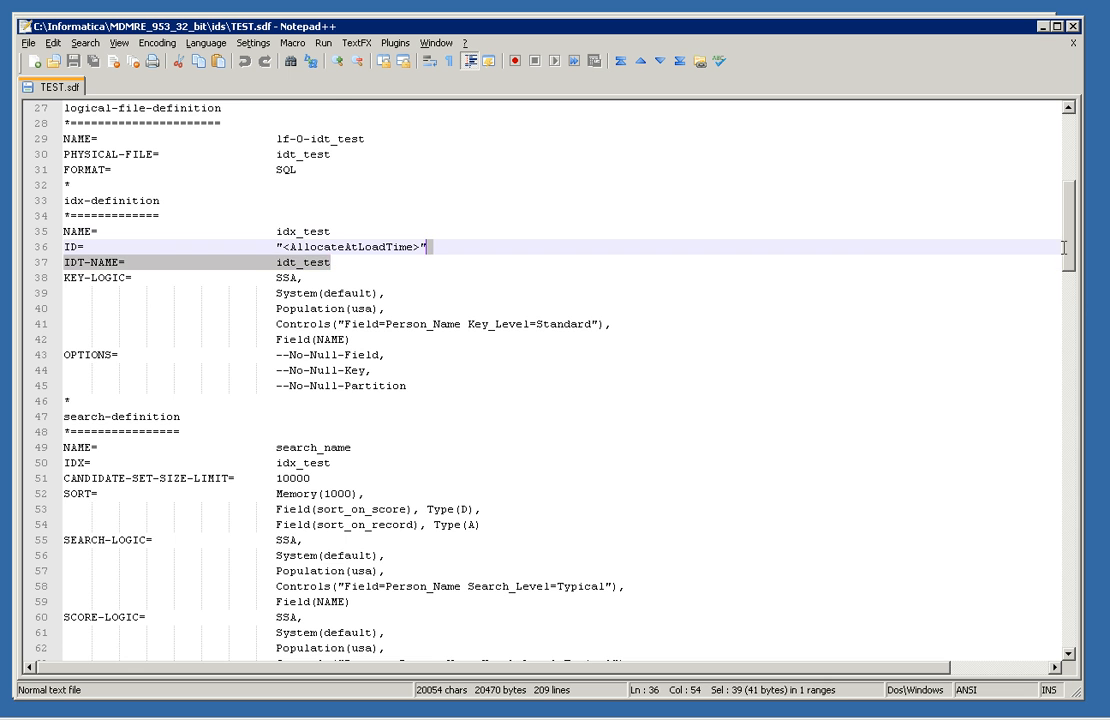
Step: Examine the NAME and ADDRESS matching fields in the score logic of the search definition in TEST.sdf
left_click_drag(1065, 272, 1068, 295)
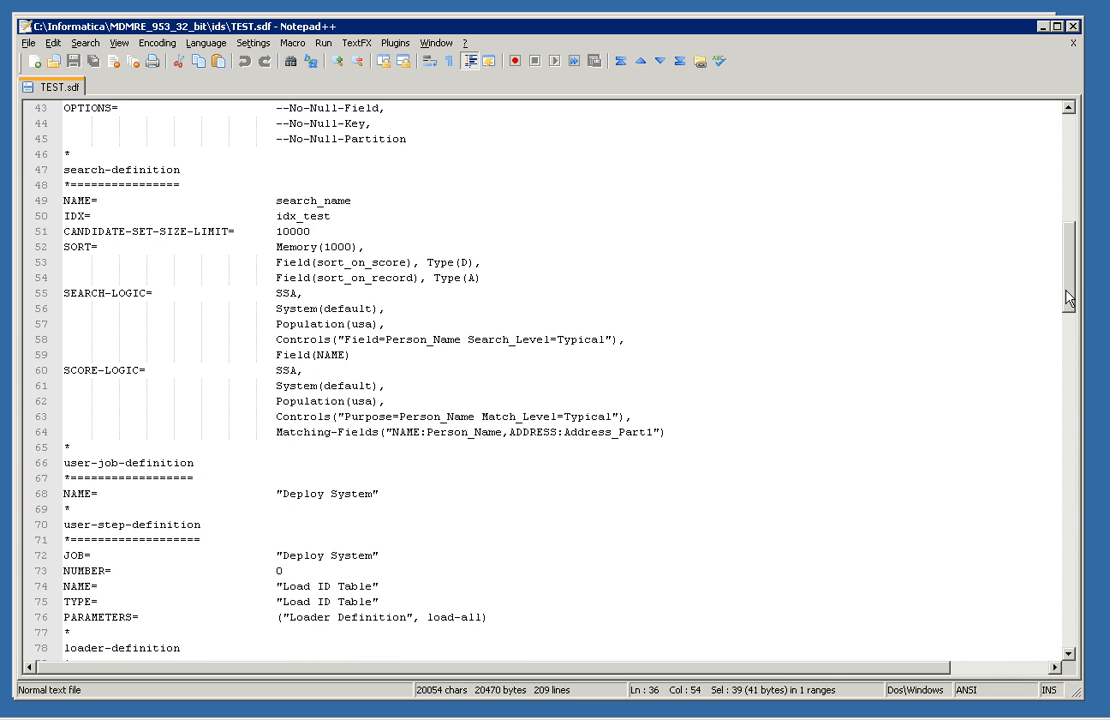
left_click_drag(509, 432, 556, 440)
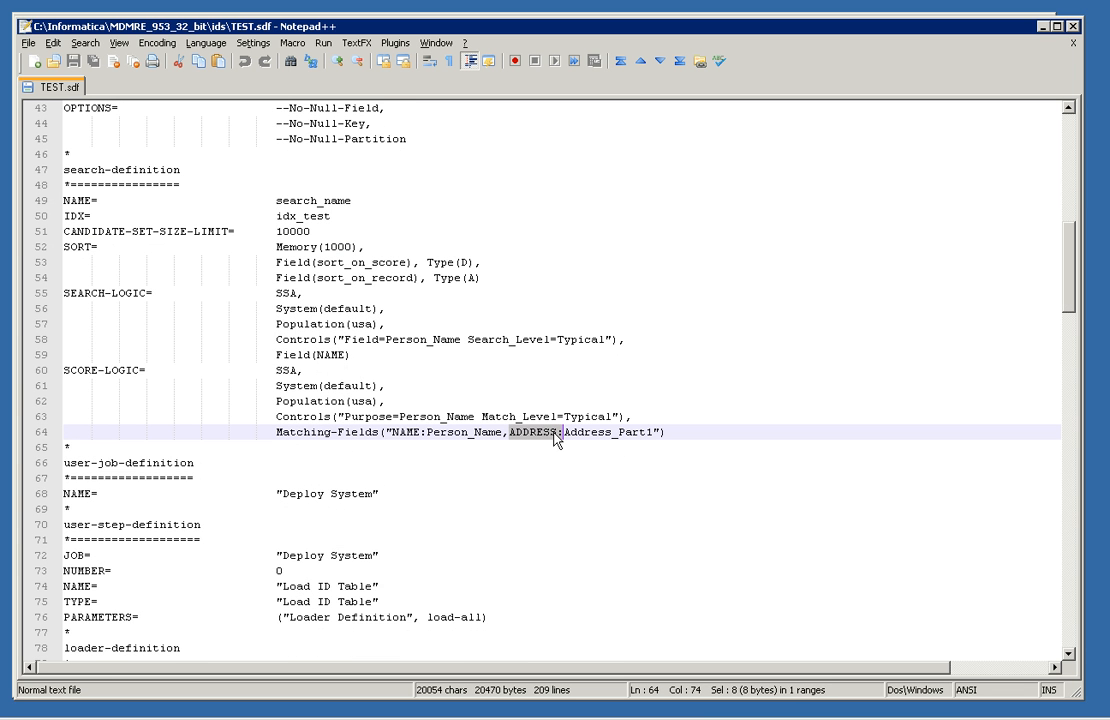
double_click(397, 432)
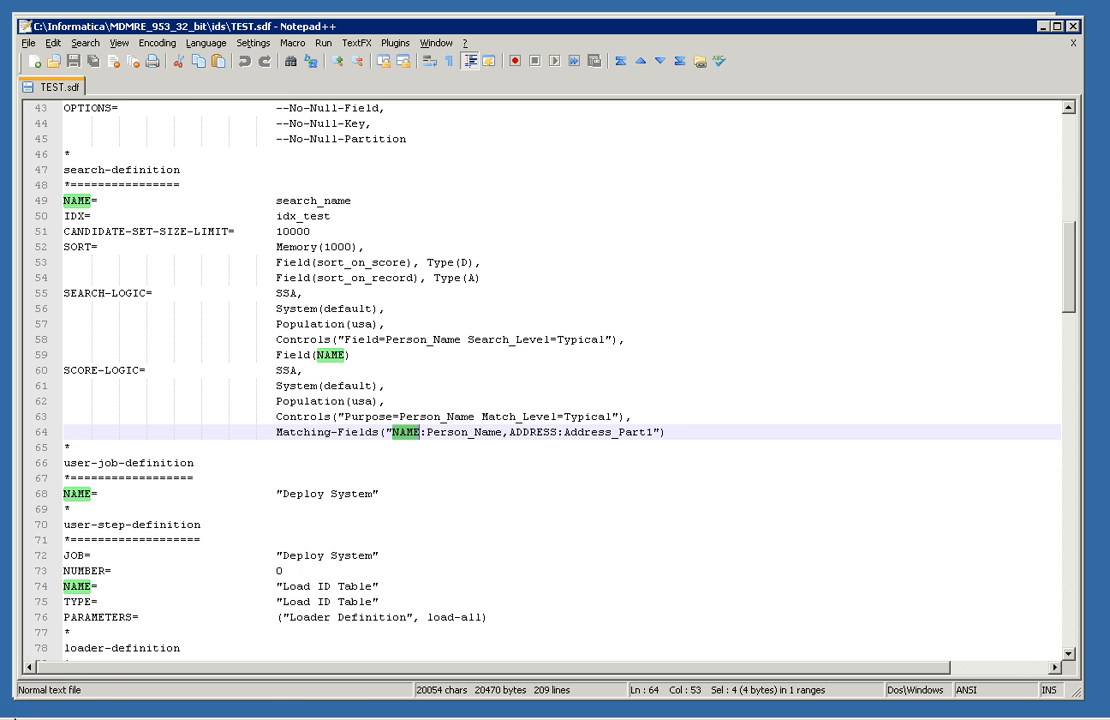
Step: Switch to the Informatica MDM Registry Console and select the TEST system
left_click(130, 718)
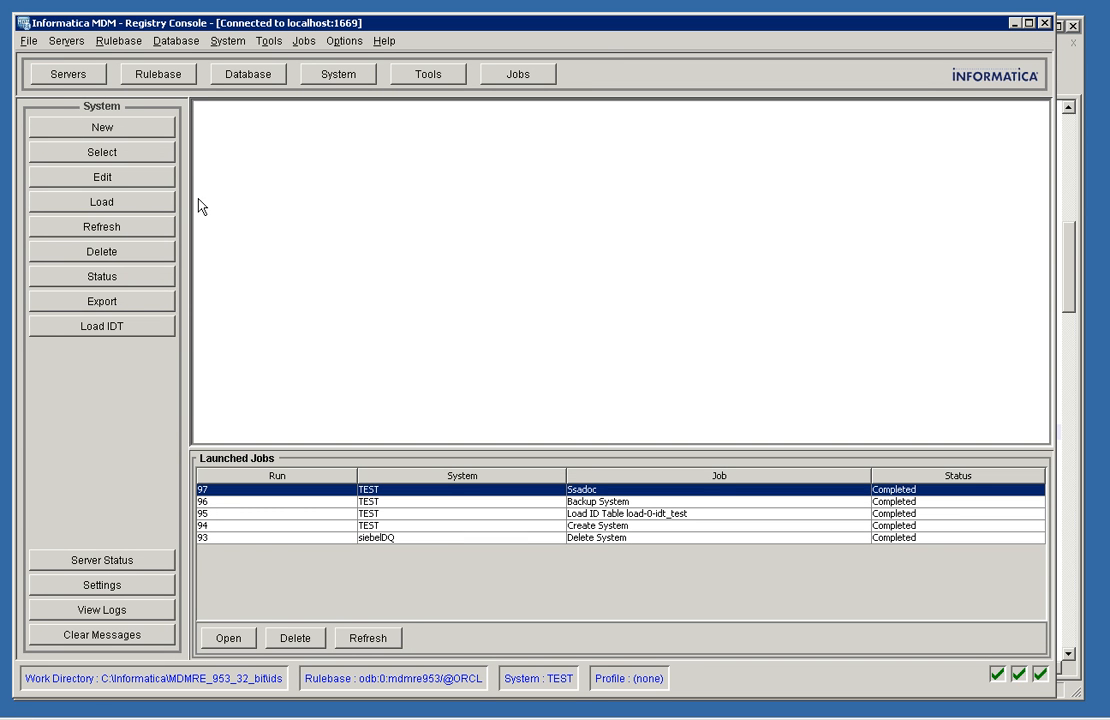
left_click(148, 153)
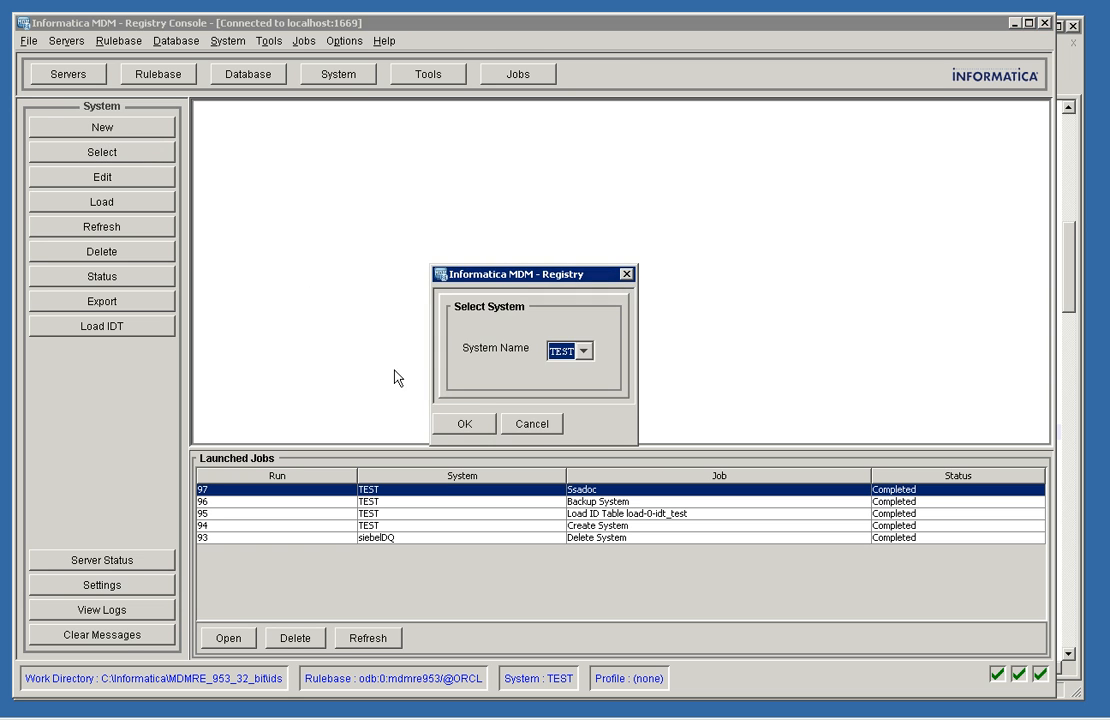
left_click(465, 427)
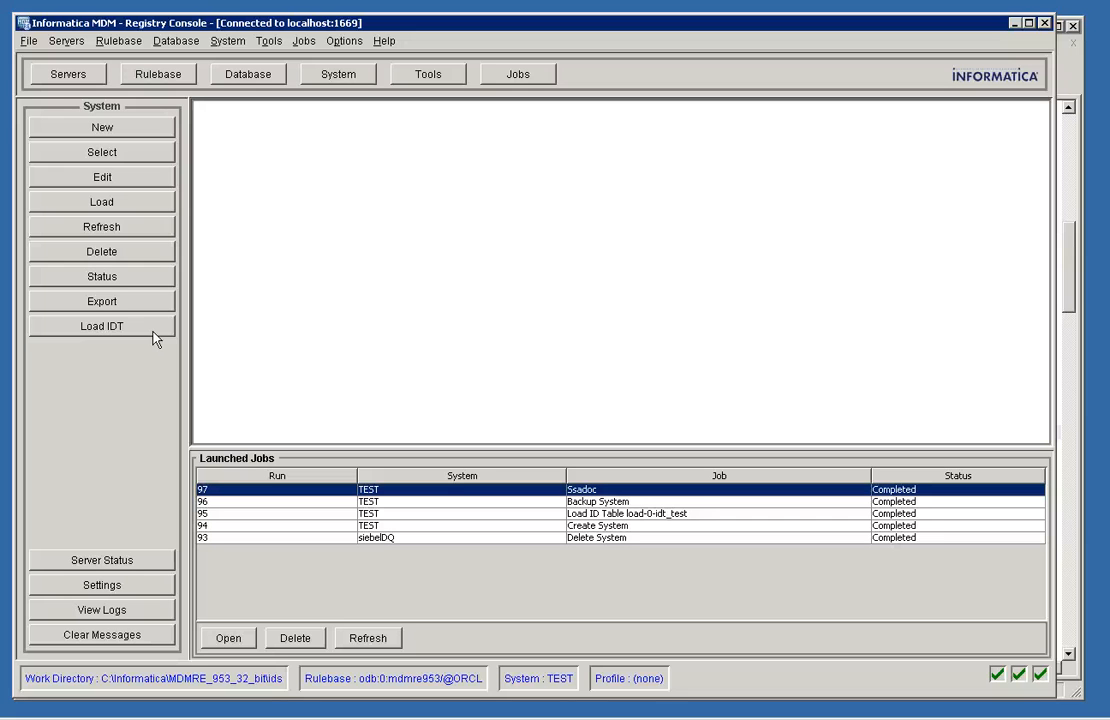
Step: Open the TEST system for editing, discarding previous changes and restarting the edit
left_click(335, 76)
left_click(128, 190)
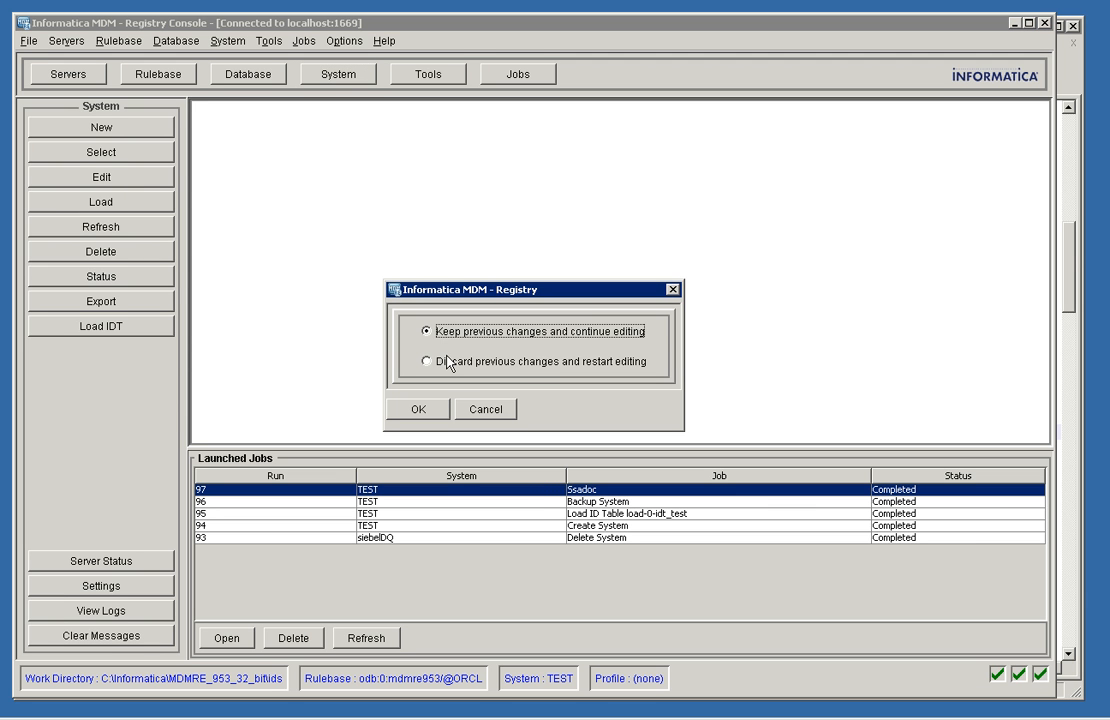
left_click(448, 363)
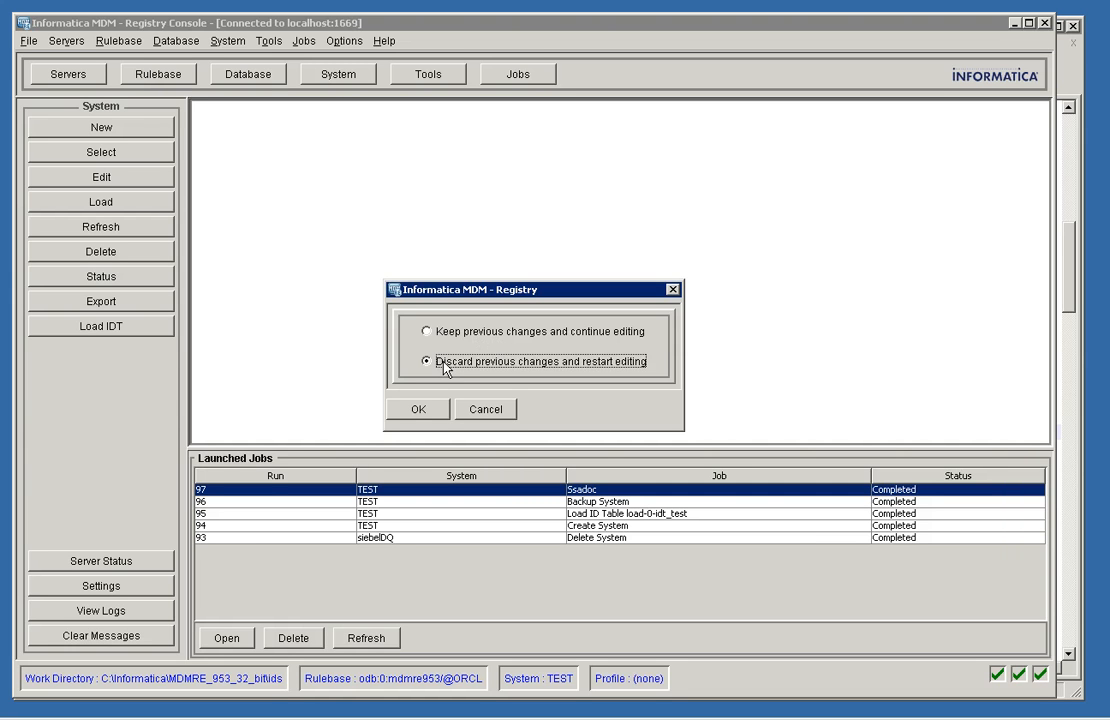
left_click(409, 412)
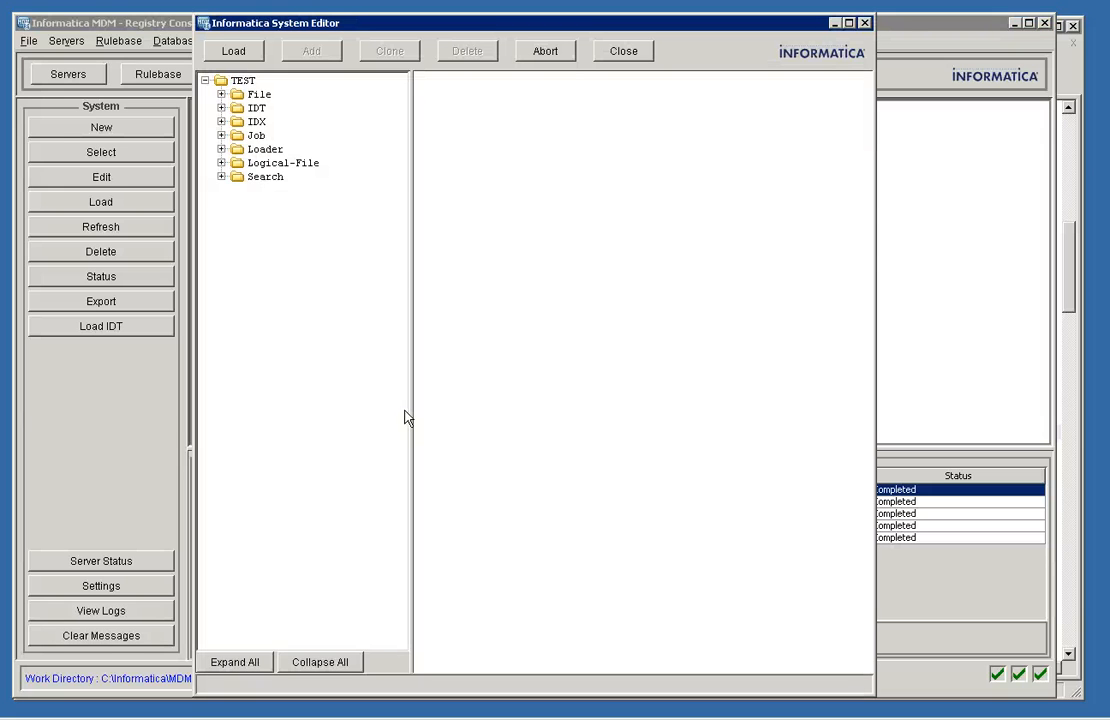
Step: Examine the TEST system's idt_test table definition and its idx_test index definition
left_click(243, 82)
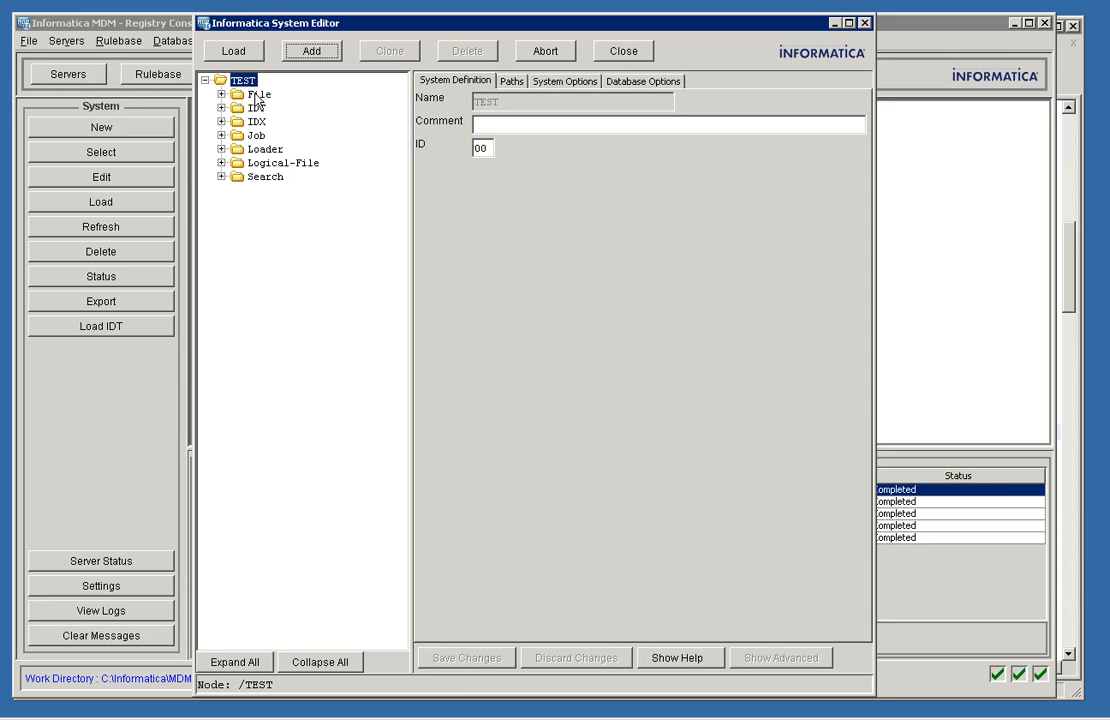
left_click(254, 109)
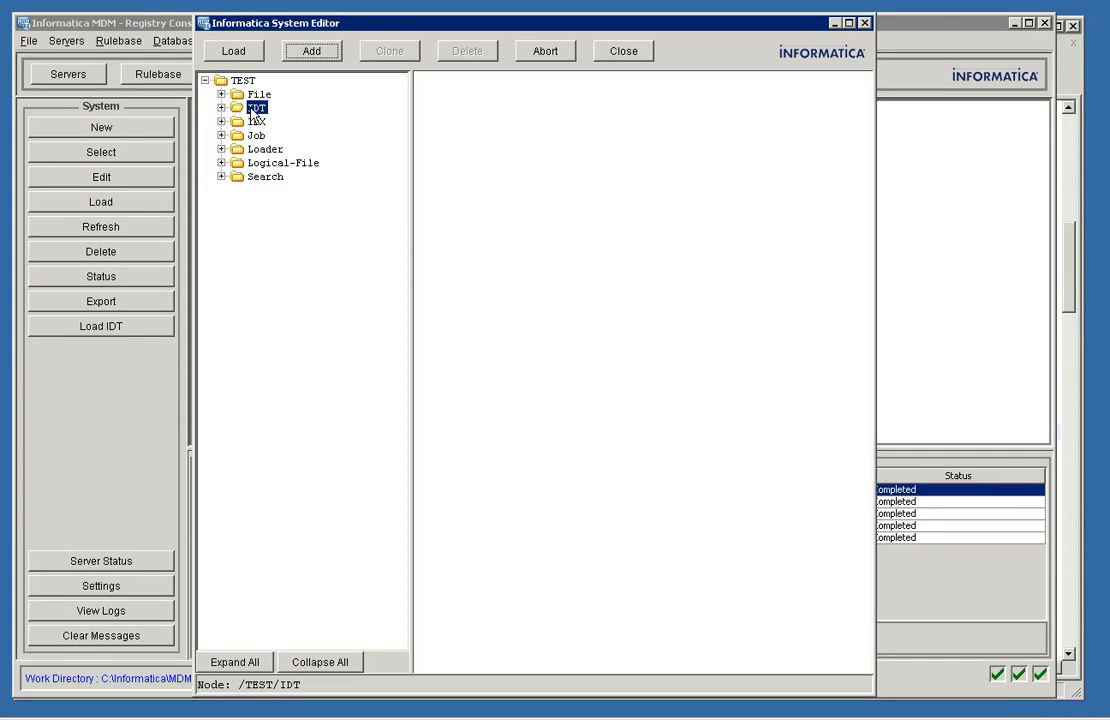
left_click(222, 108)
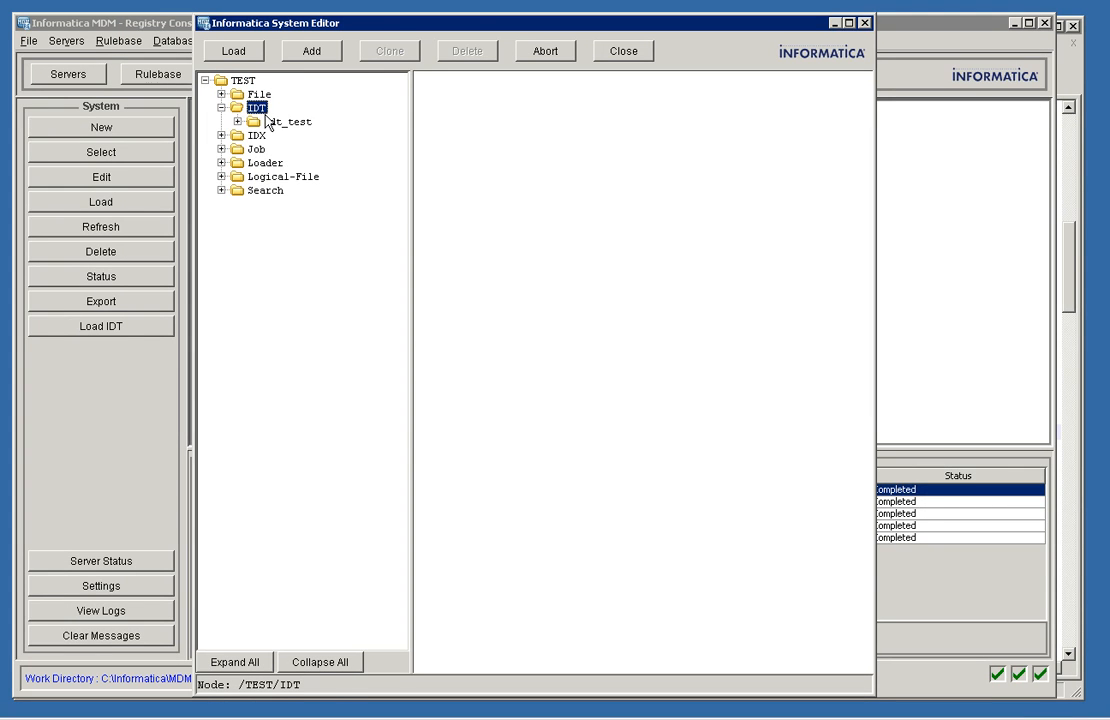
left_click(268, 118)
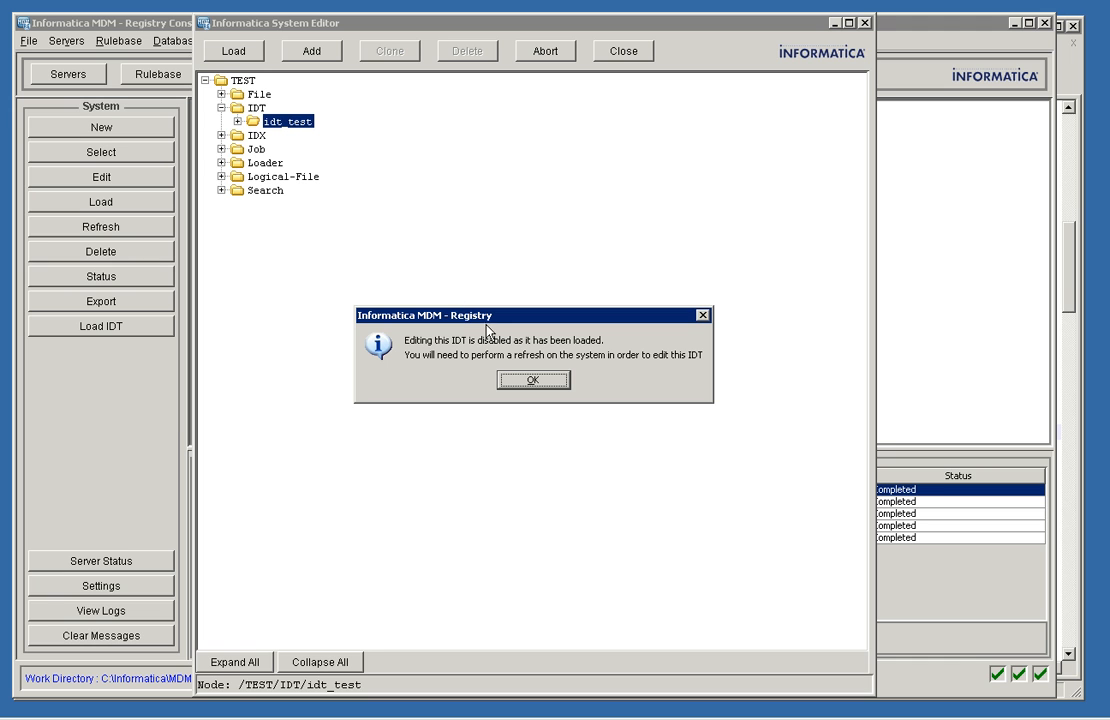
left_click(533, 382)
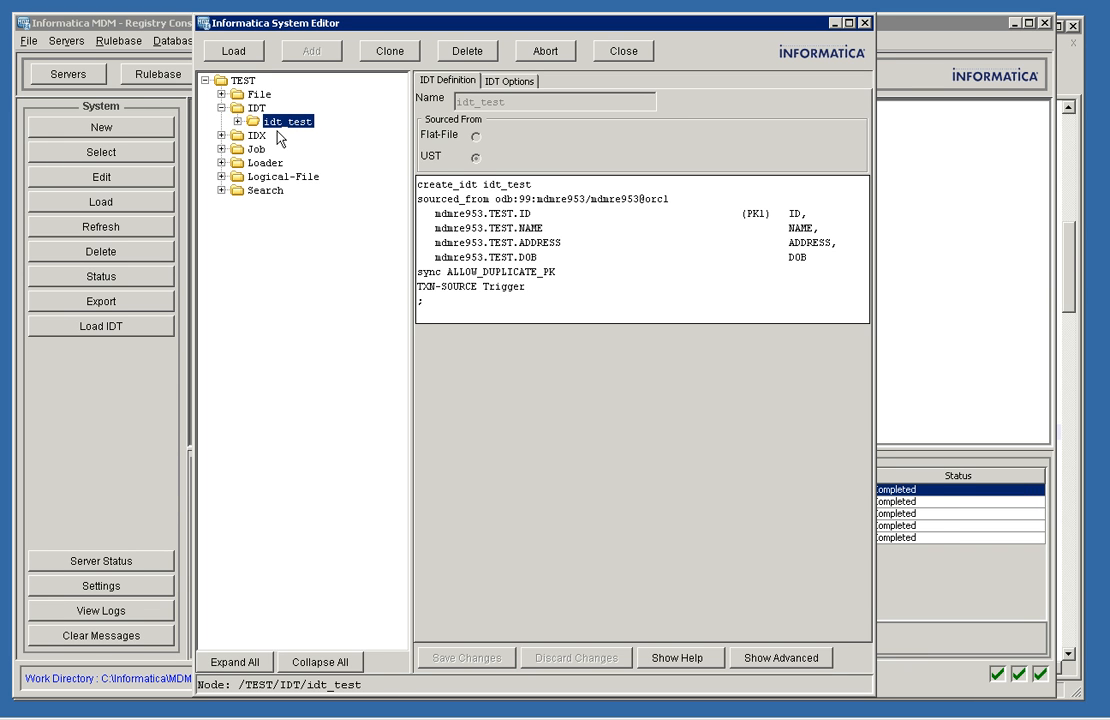
left_click(221, 135)
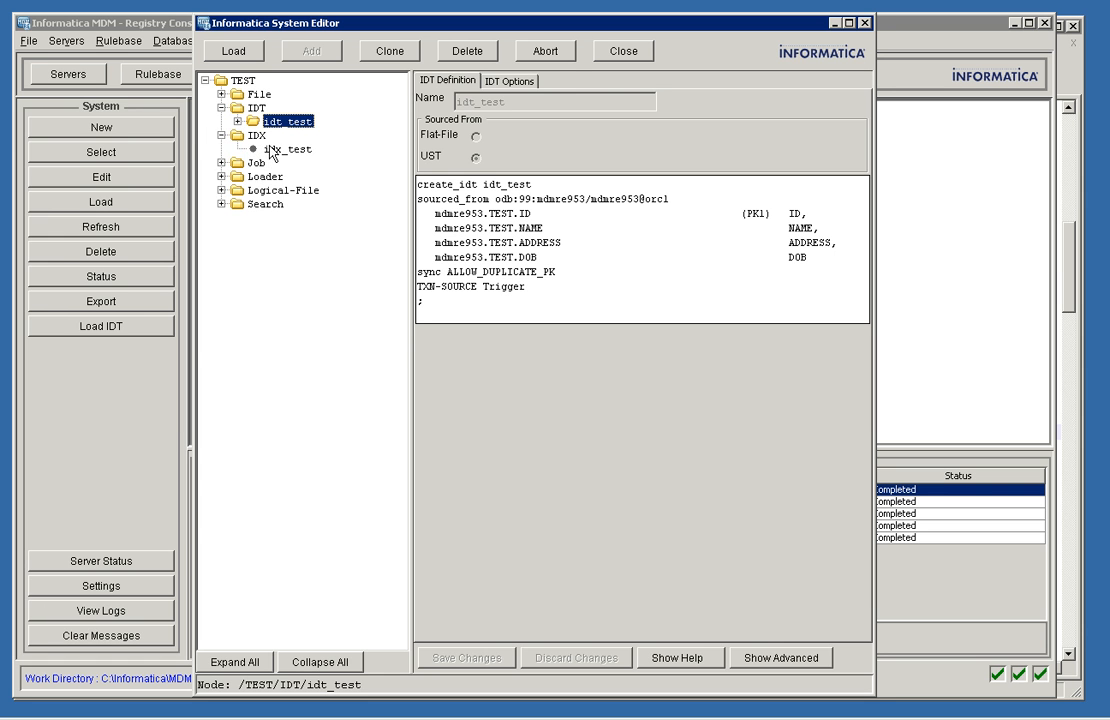
left_click(270, 147)
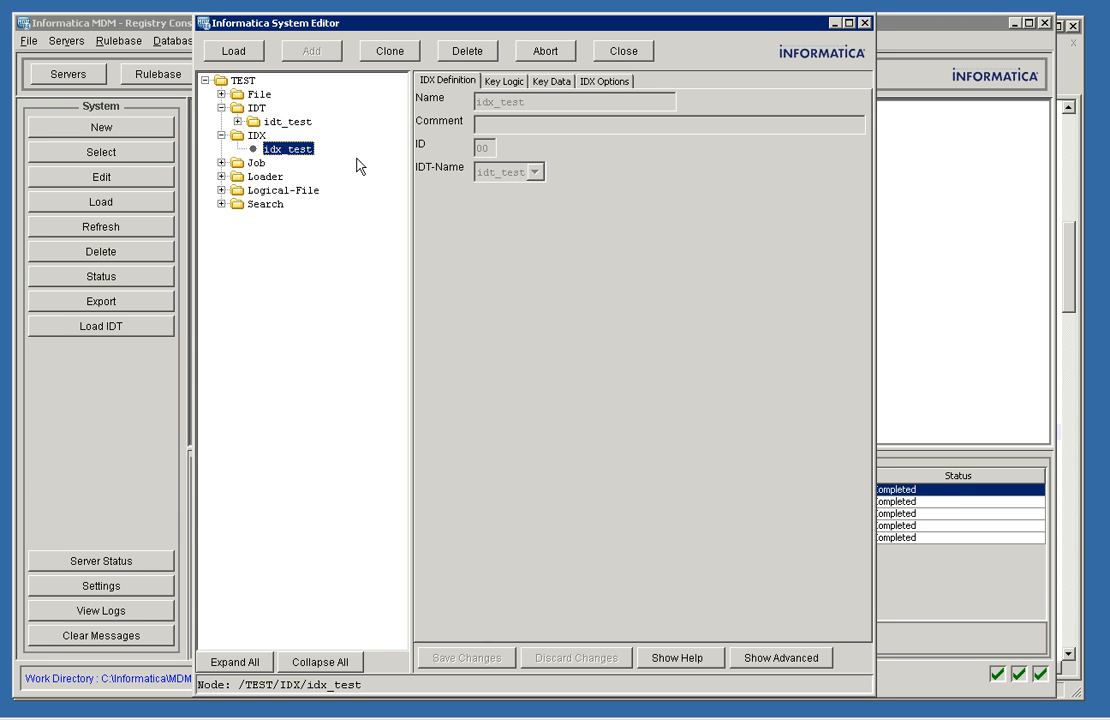
left_click(237, 121)
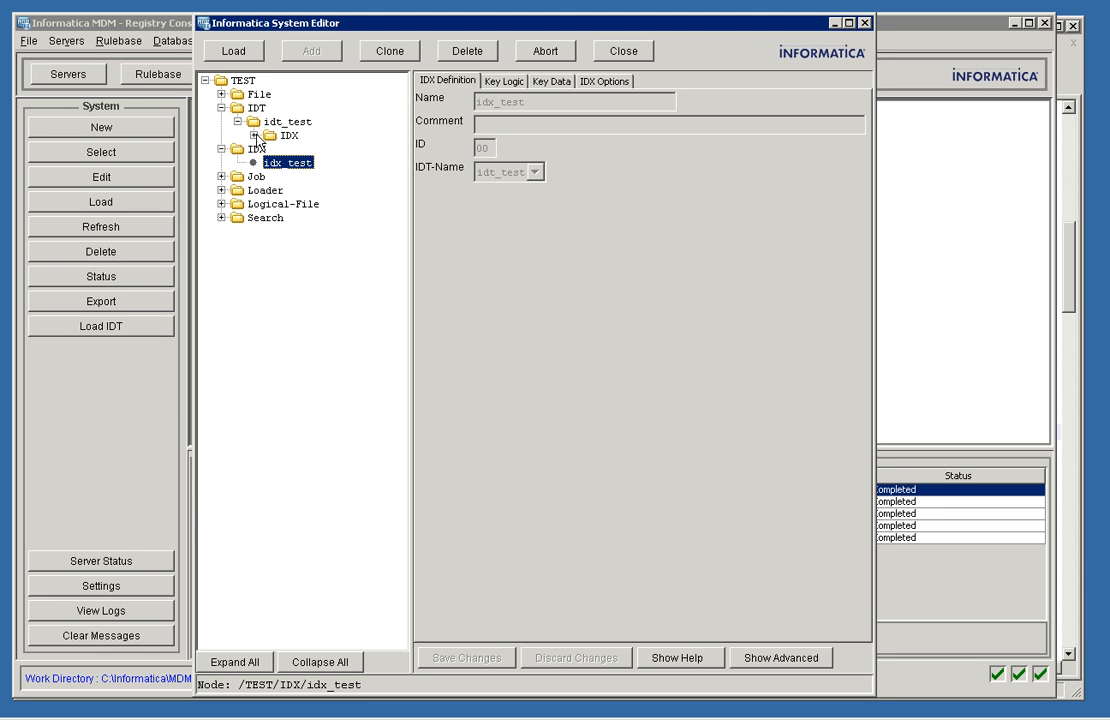
left_click(254, 135)
left_click(306, 150)
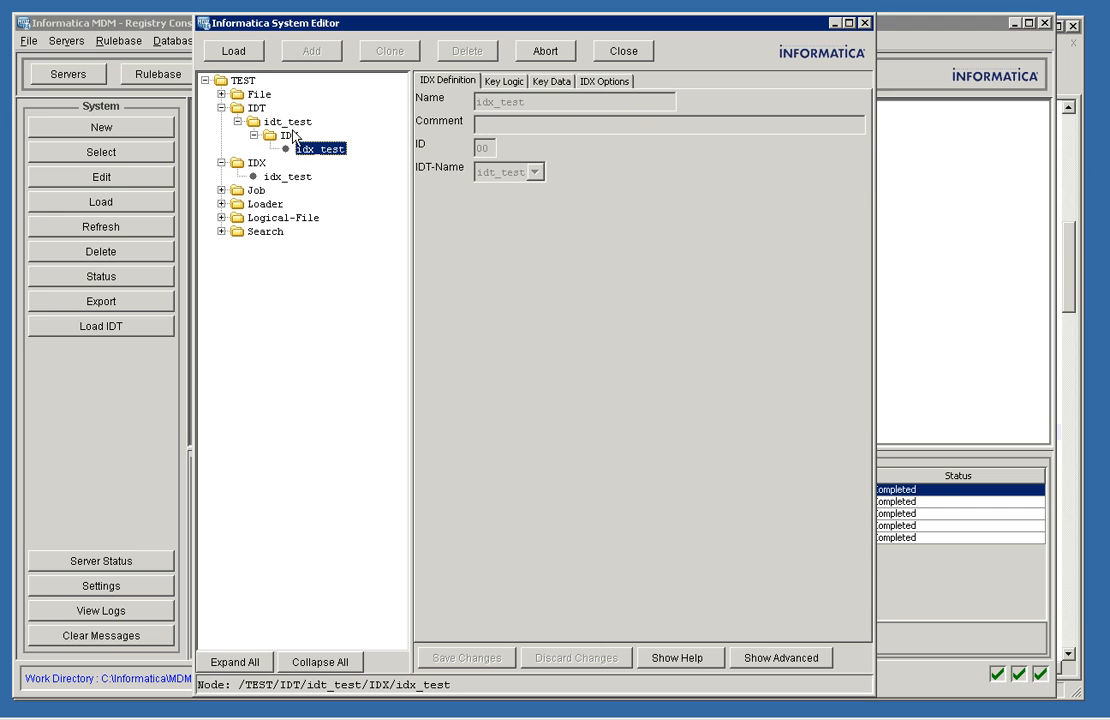
Step: Review the search_name definition's search logic, score logic and search options, and expand the logical files of the TEST system
left_click(222, 232)
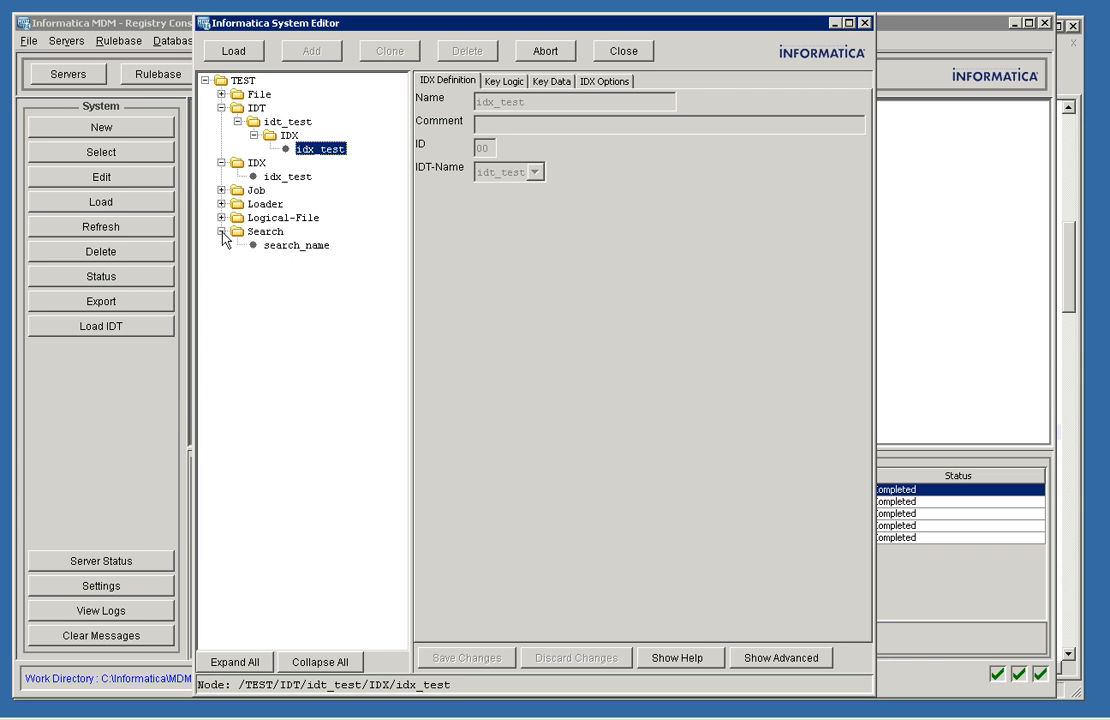
left_click(275, 244)
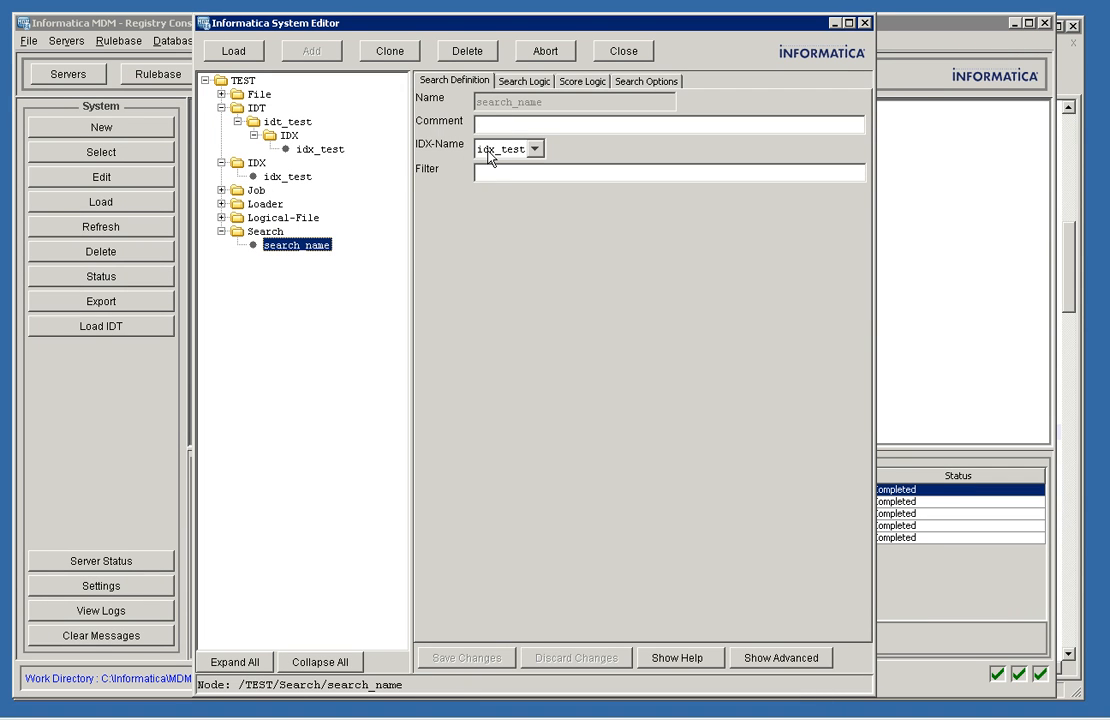
left_click(523, 83)
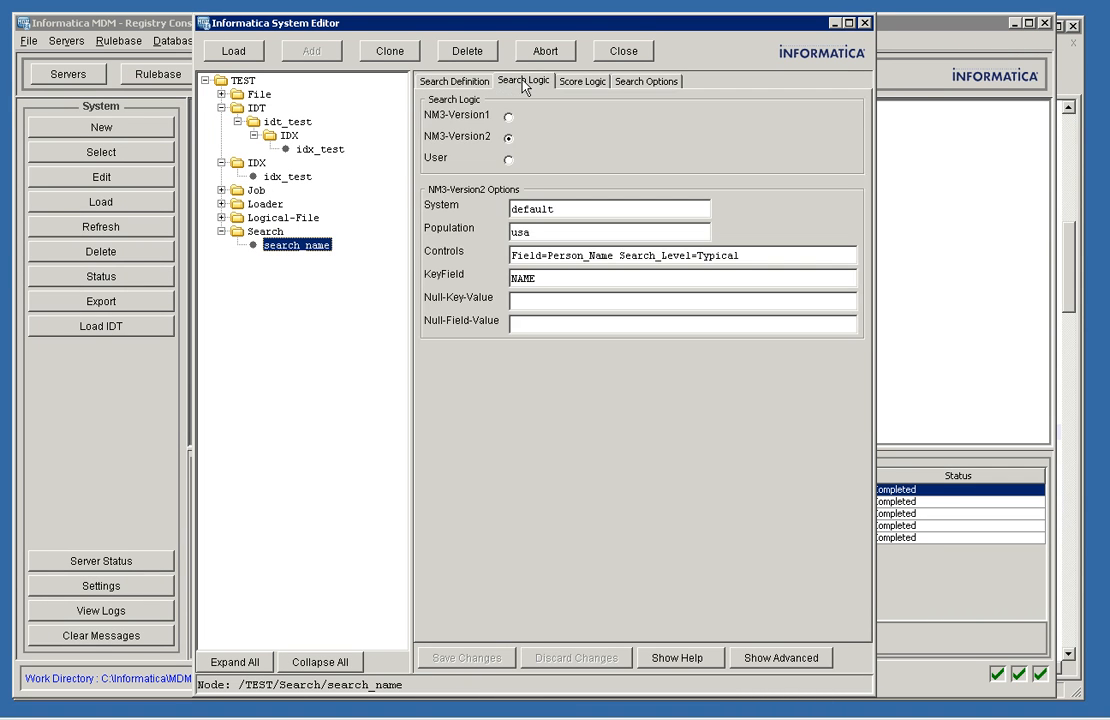
left_click(578, 82)
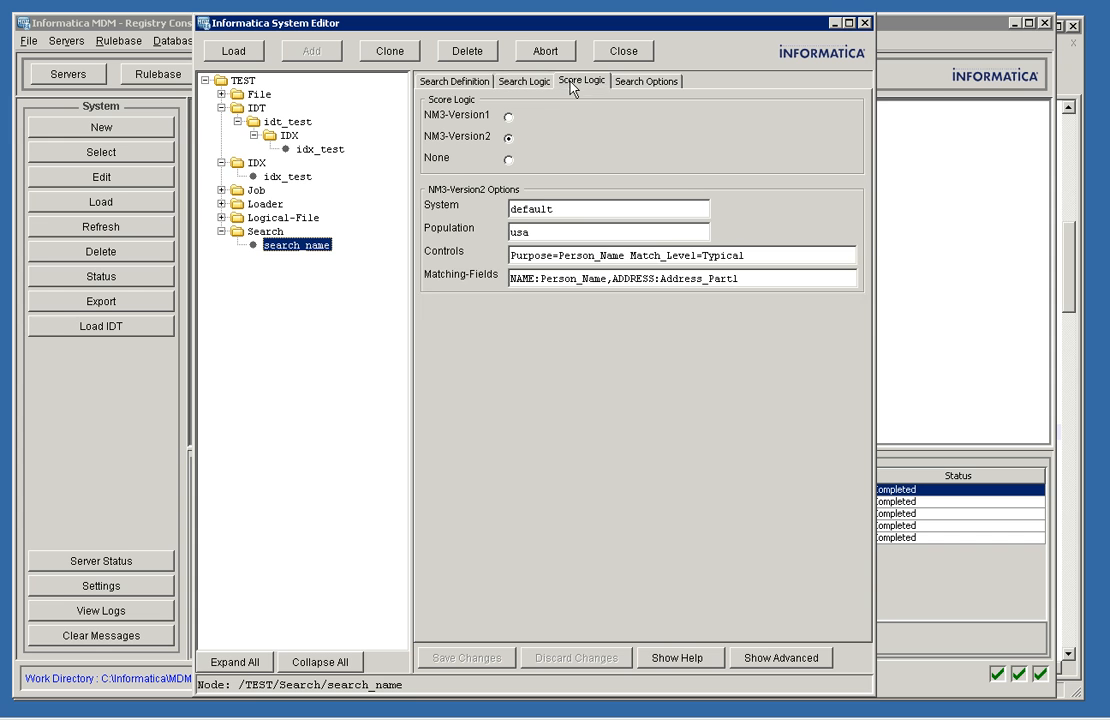
left_click(632, 84)
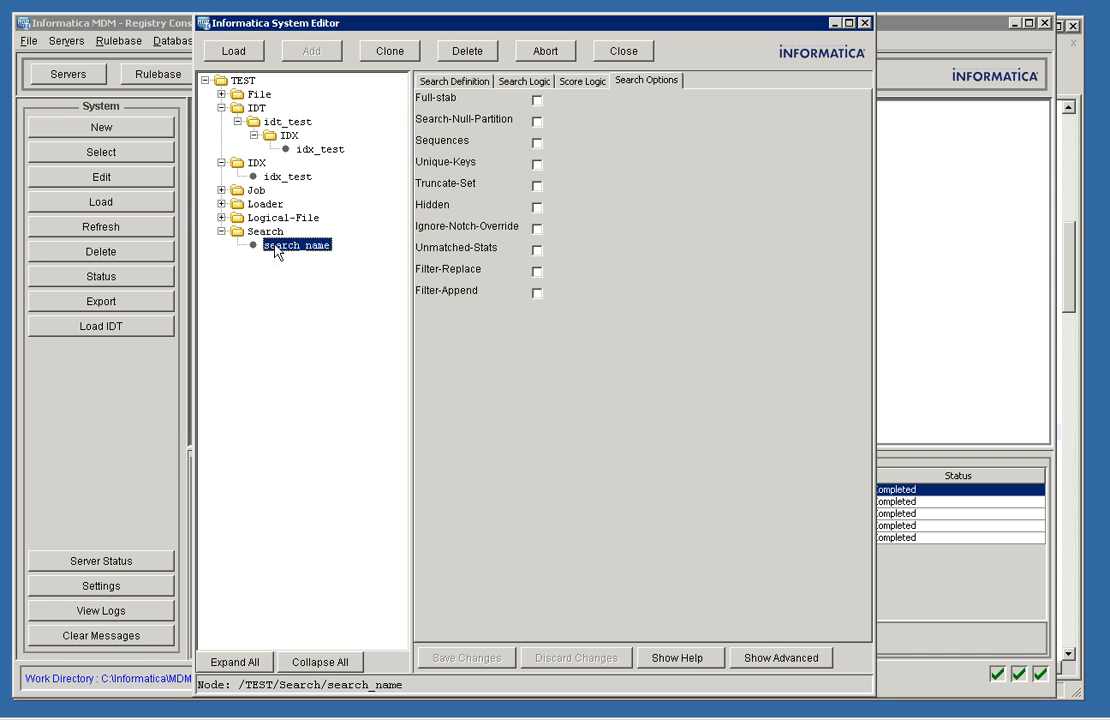
left_click(221, 217)
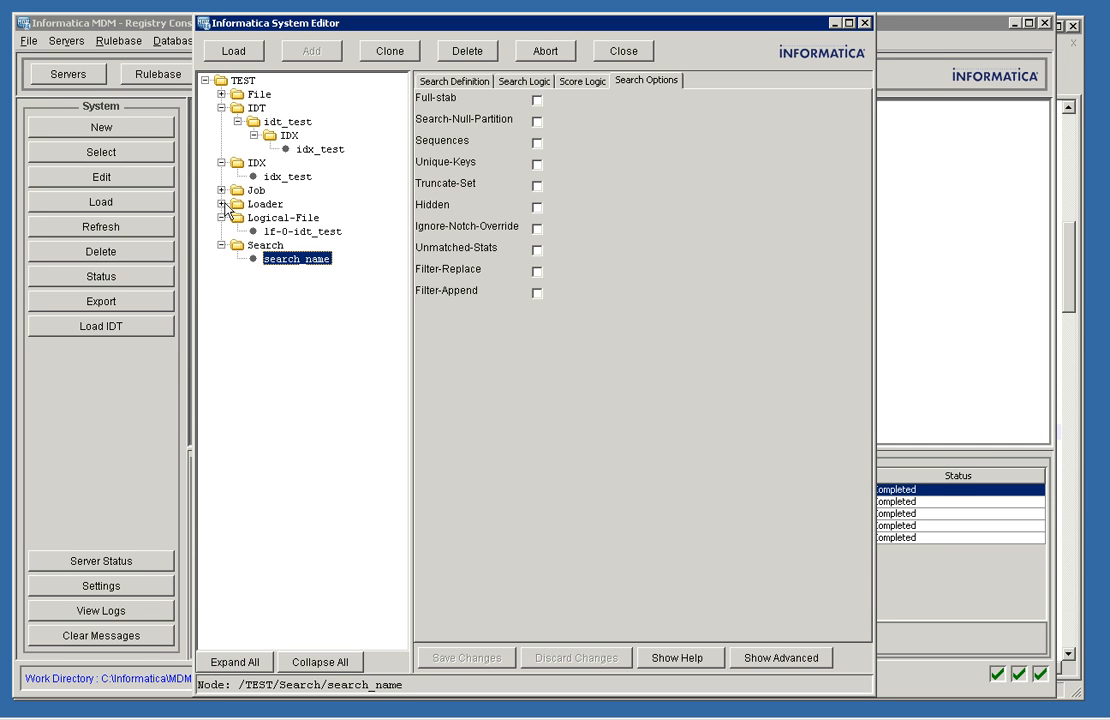
left_click(243, 82)
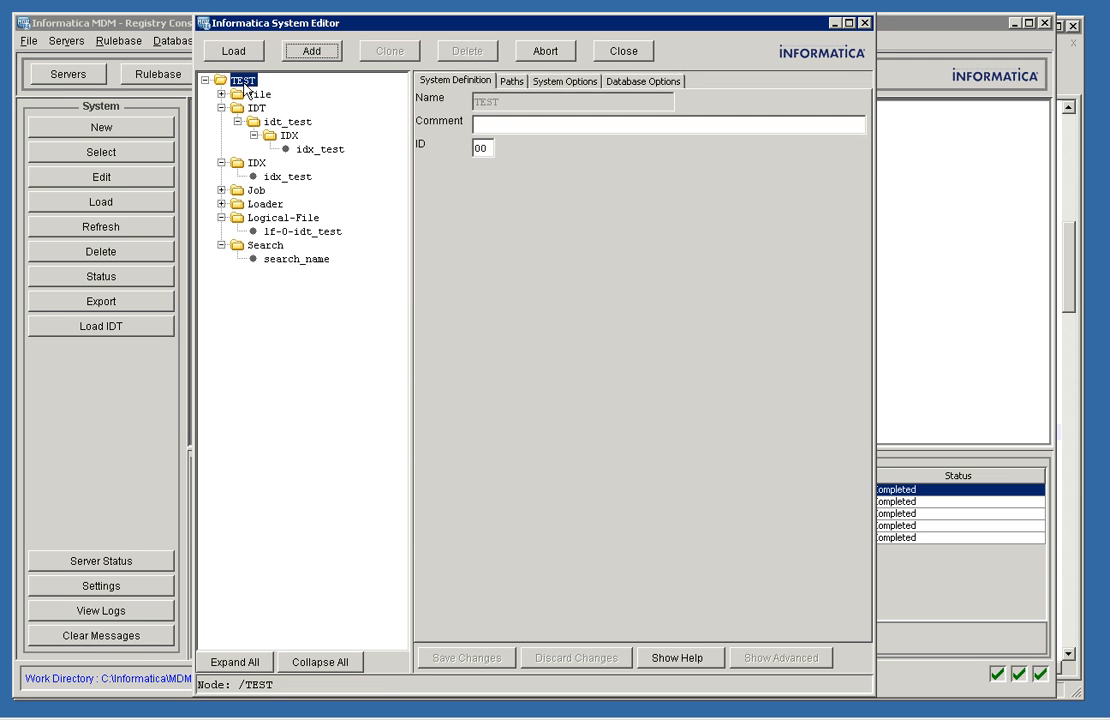
Step: Remove ADDRESS:Address_Part1 from the score logic matching fields of search_name, leaving NAME:Person_Name, and save the changes
left_click(284, 258)
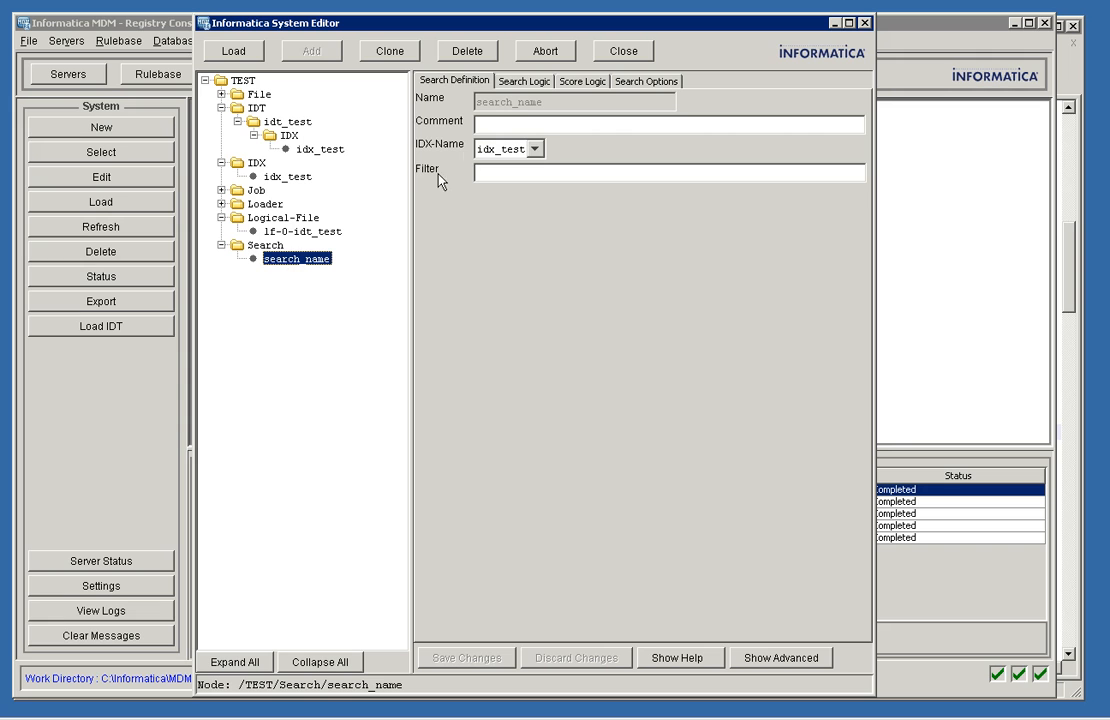
left_click(521, 82)
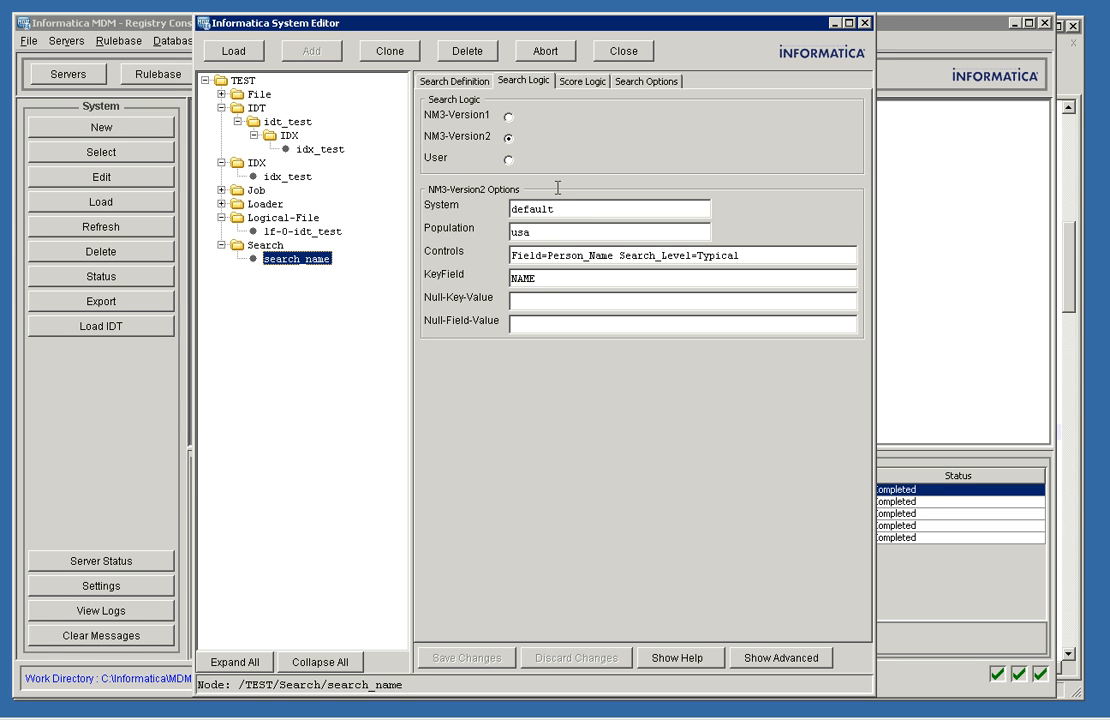
left_click(579, 85)
double_click(633, 278)
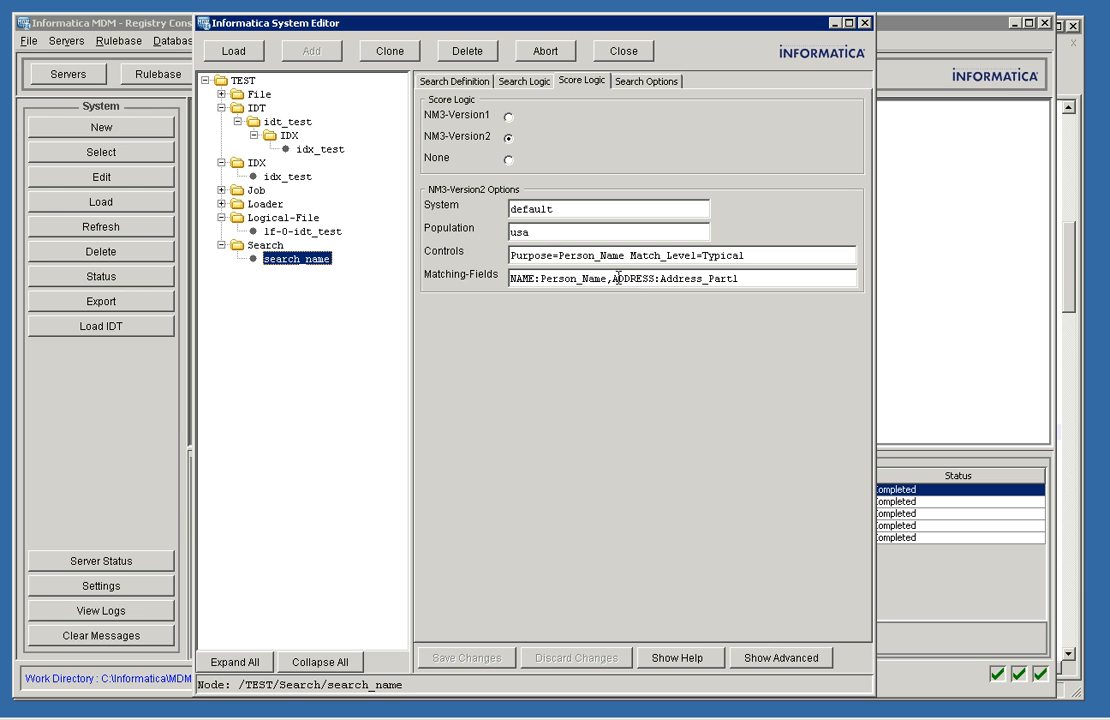
left_click_drag(694, 277, 741, 276)
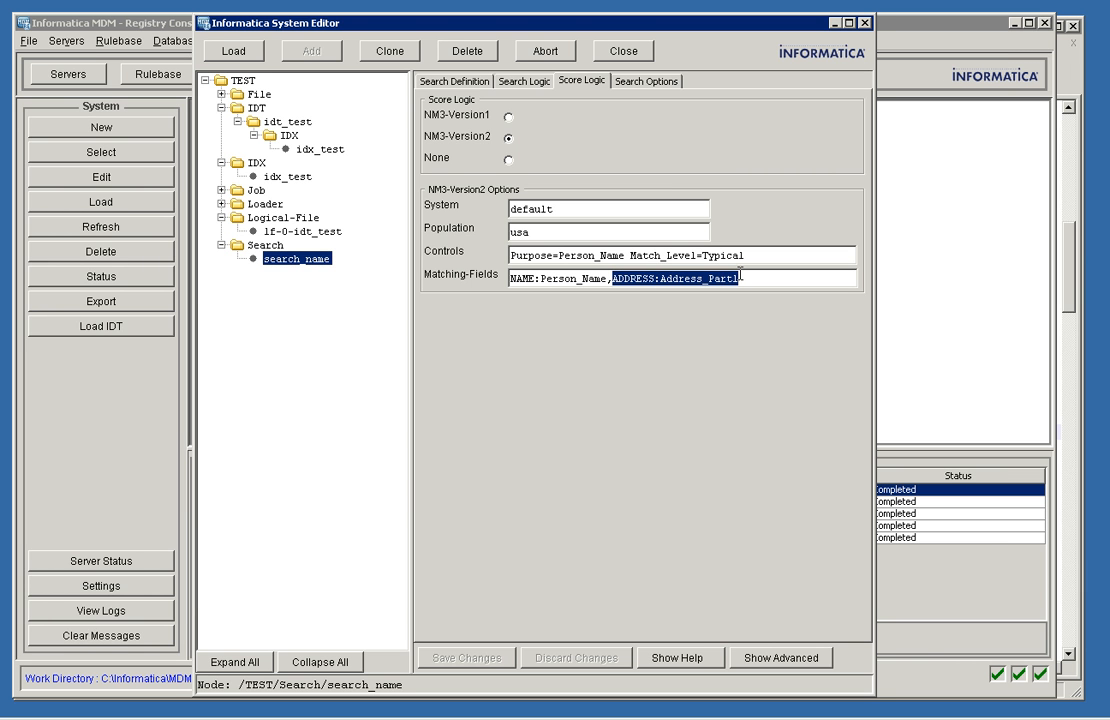
key("Delete")
key("BackSpace")
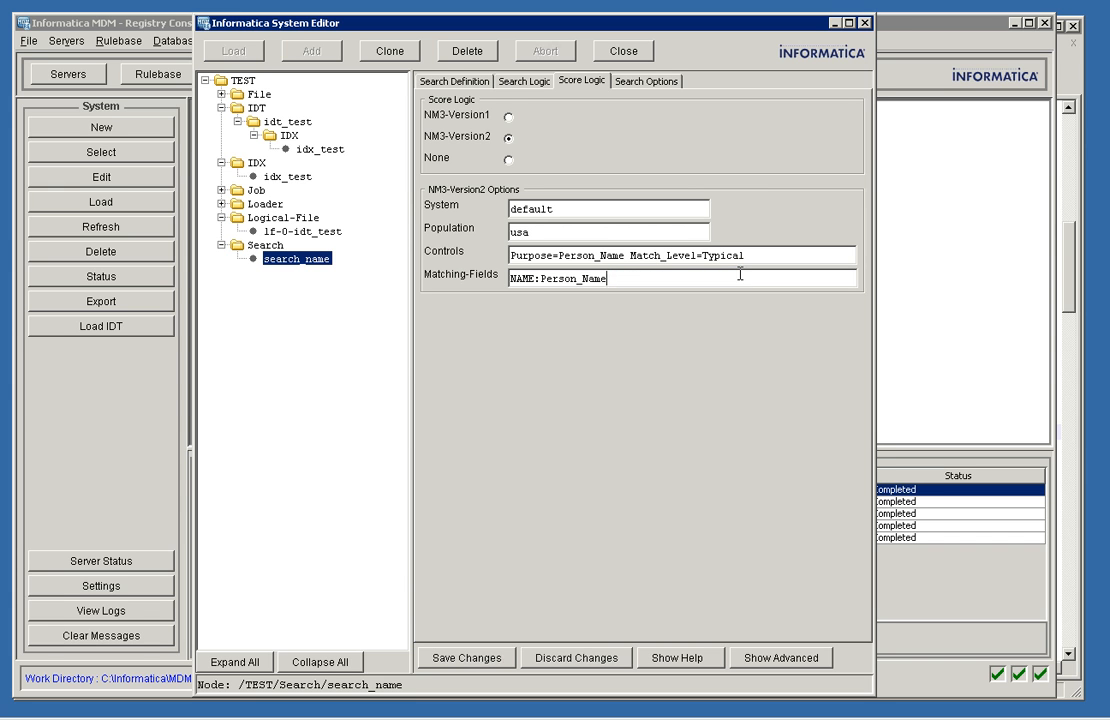
left_click(483, 658)
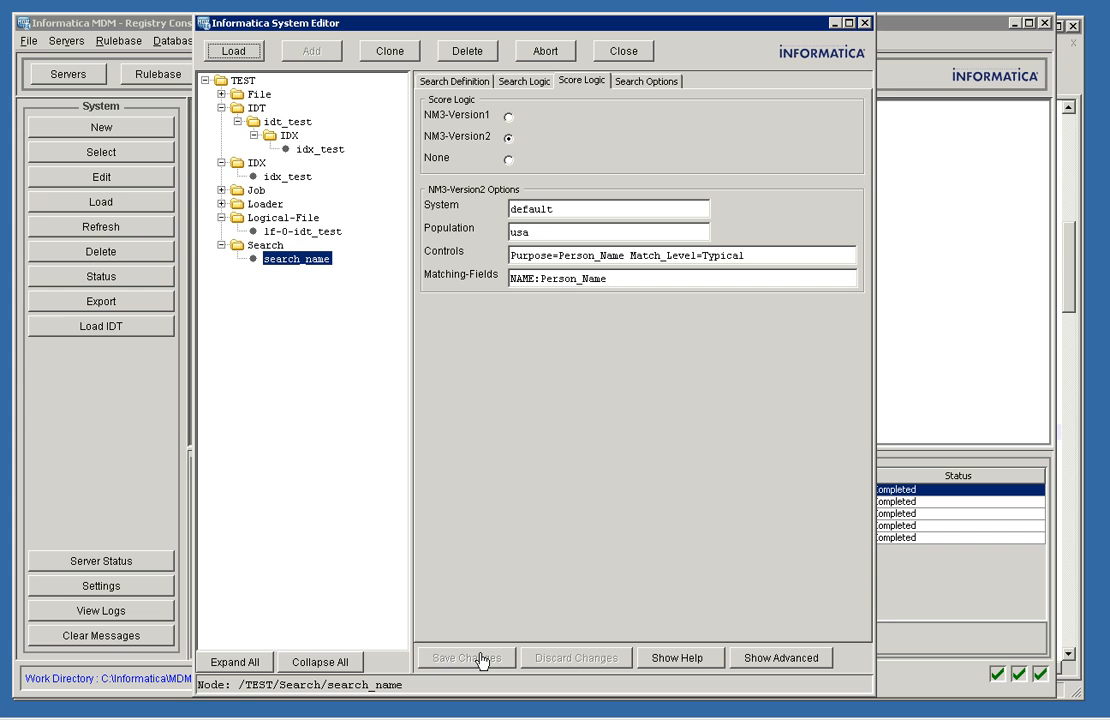
Step: Review the search options and the search definition of search_name
left_click(648, 82)
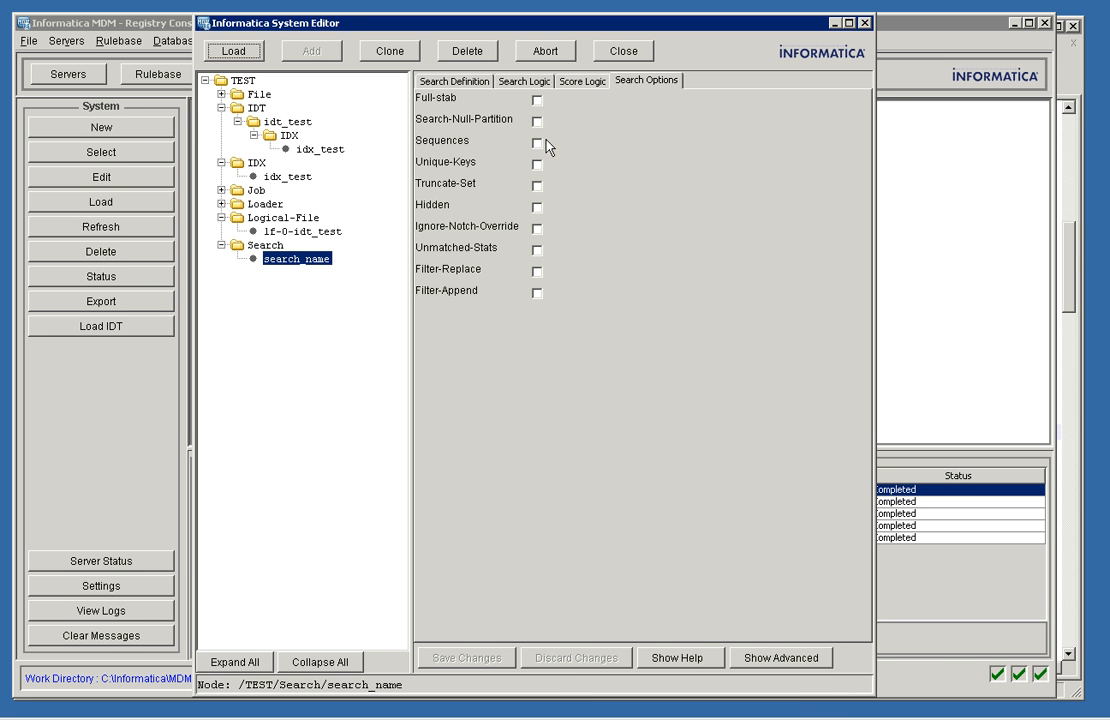
left_click(457, 85)
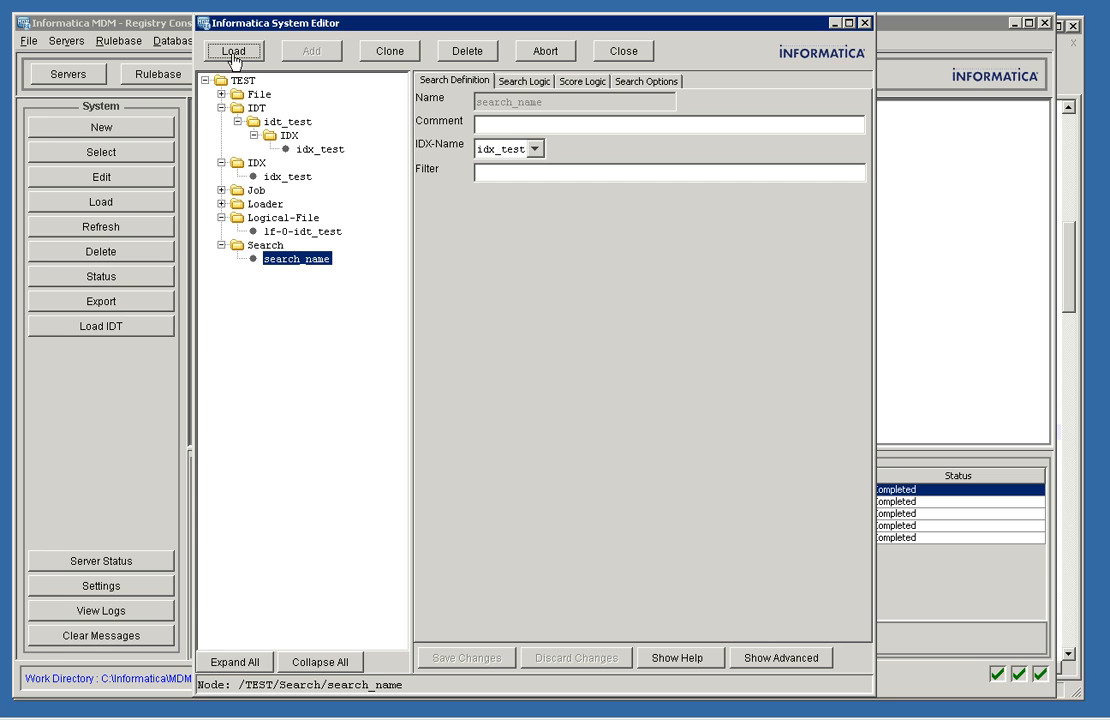
Step: Add a Multi-Search definition named multi-search to the TEST system
left_click(266, 245)
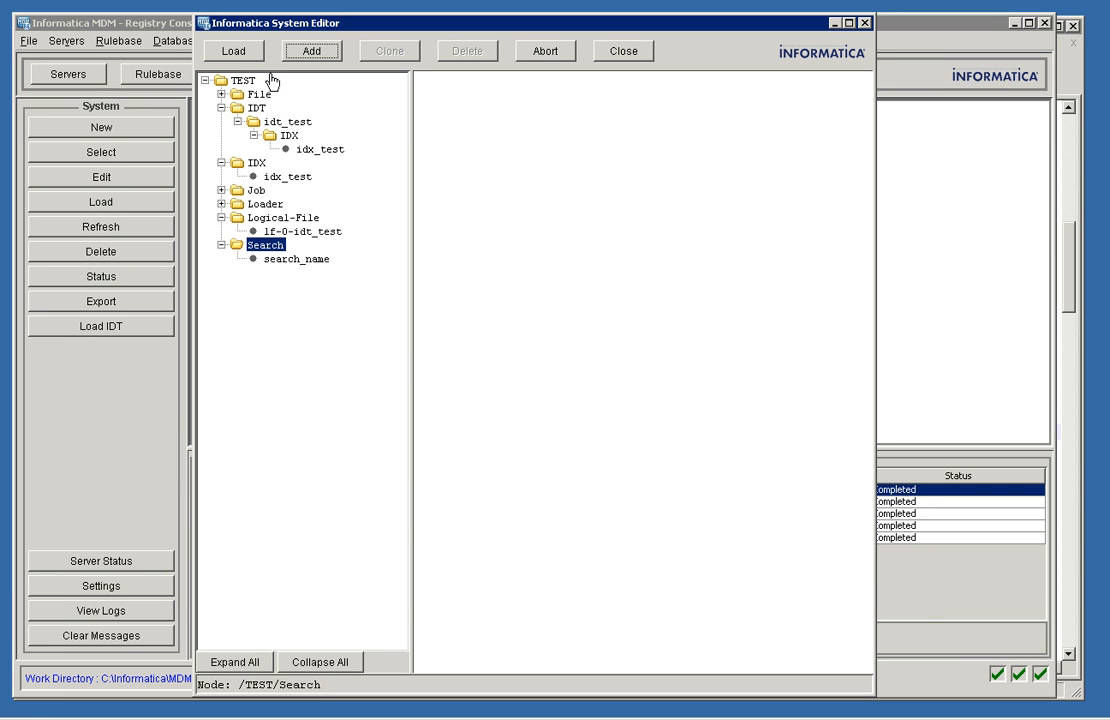
left_click(320, 52)
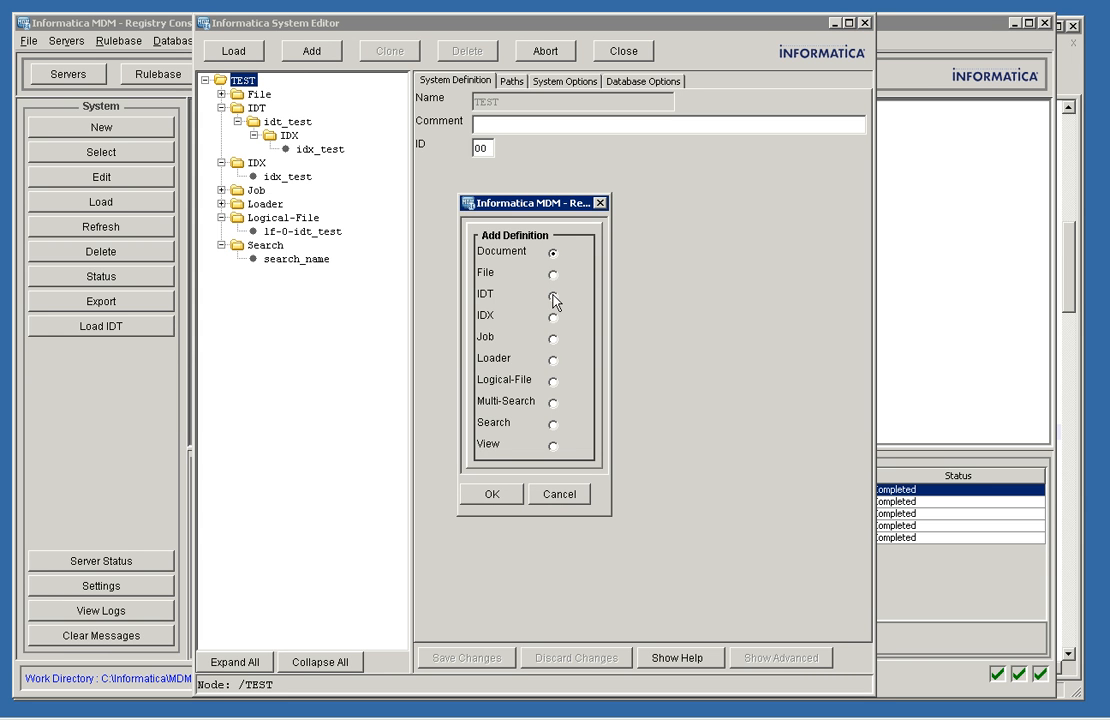
left_click(553, 404)
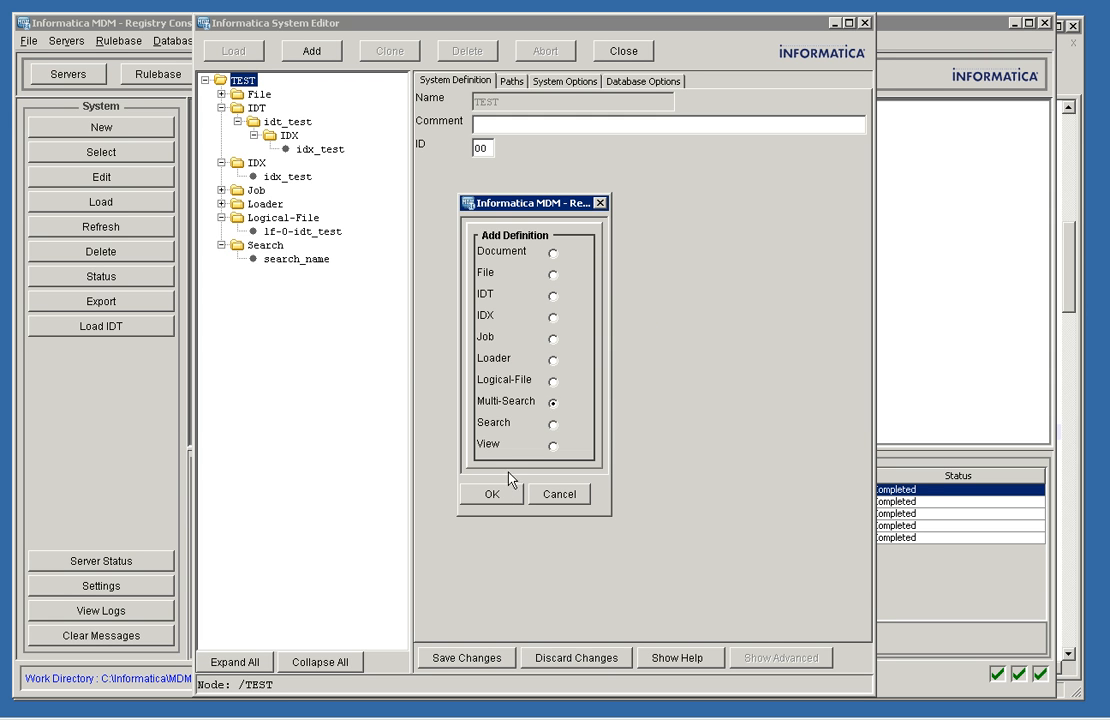
left_click(494, 494)
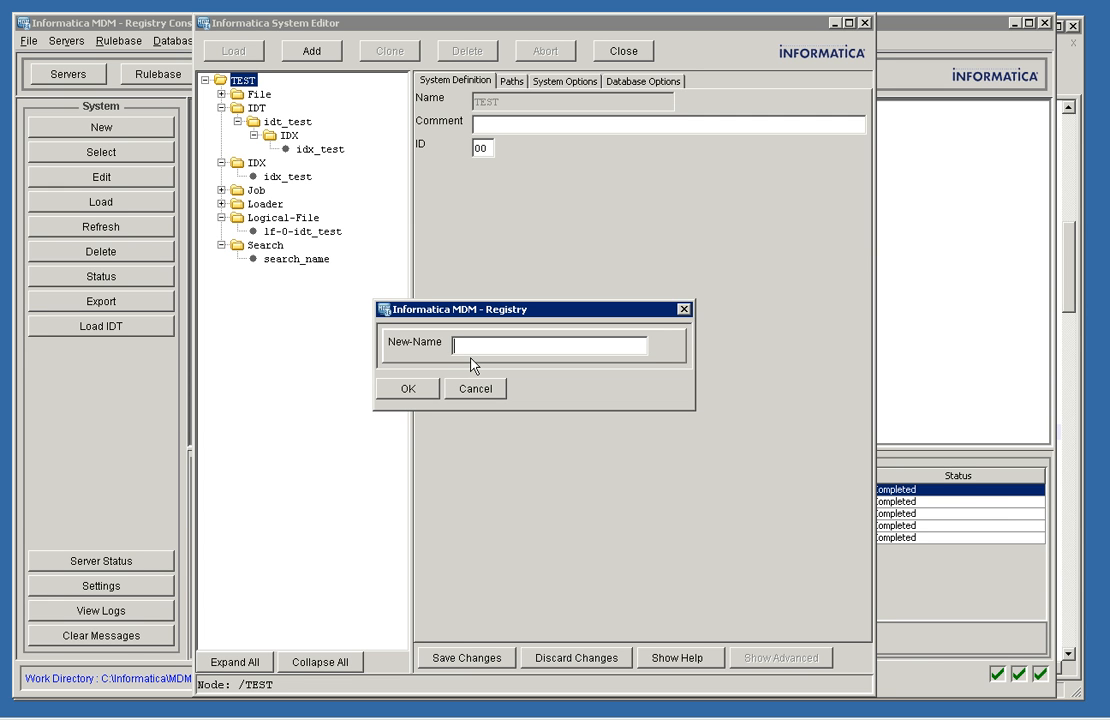
type("multi-search")
left_click(436, 389)
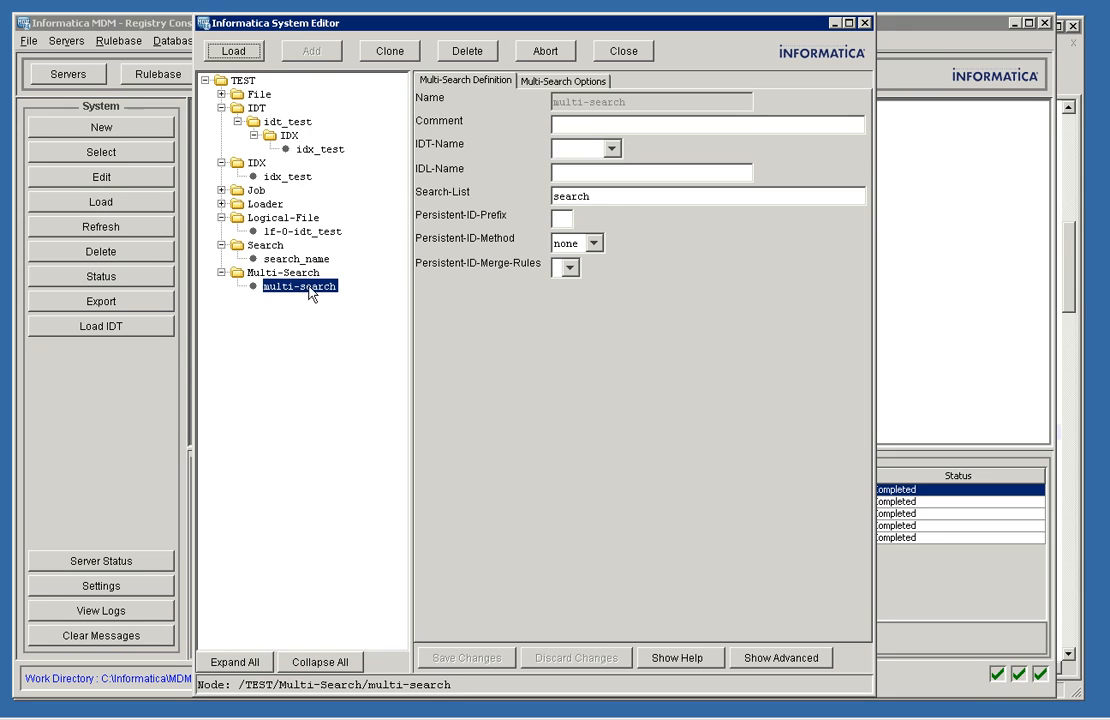
Step: Set the multi-search definition's IDT-Name to idt_test and its Search-List to search_name
left_click(612, 150)
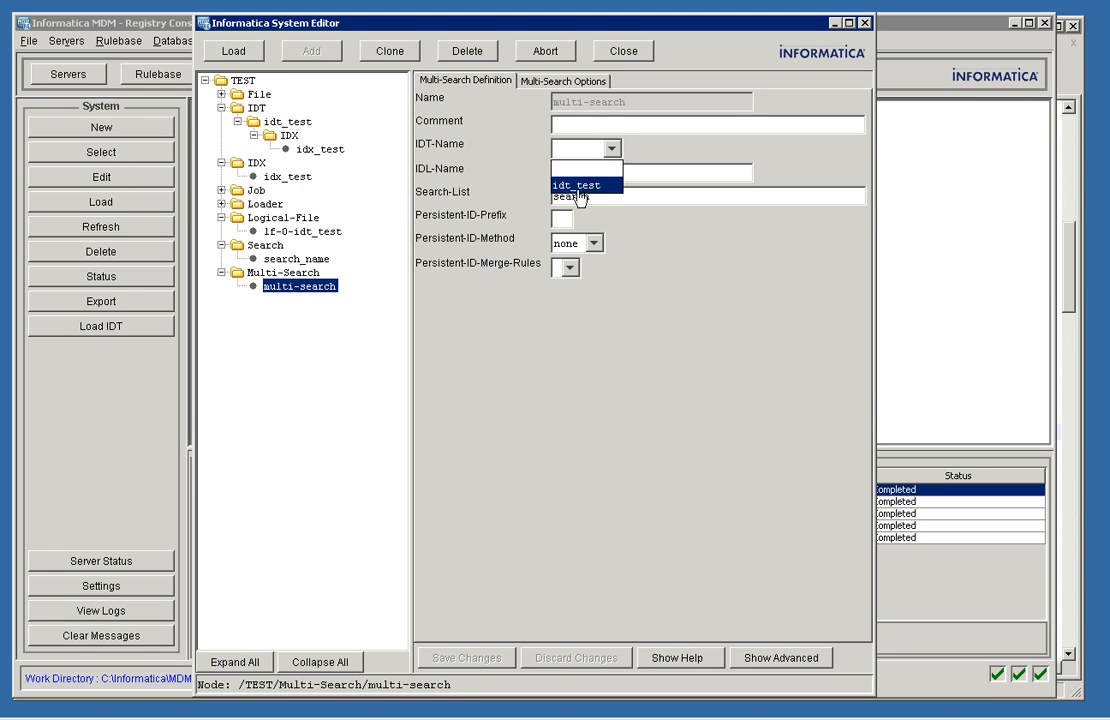
left_click(579, 186)
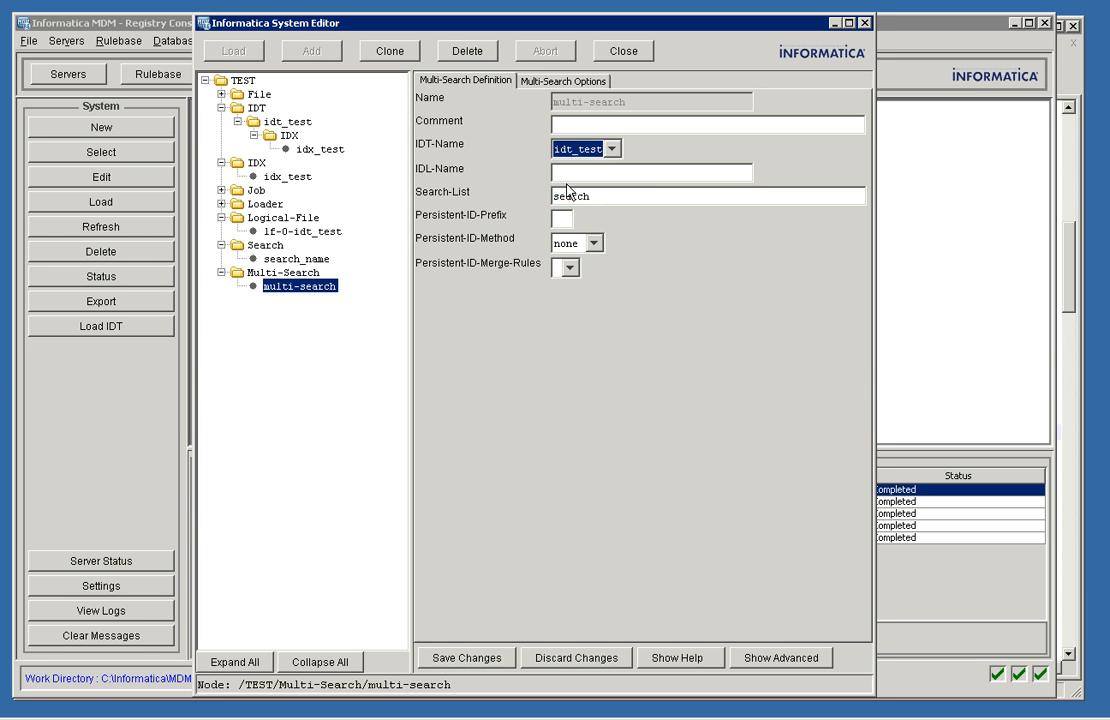
left_click(576, 196)
double_click(578, 196)
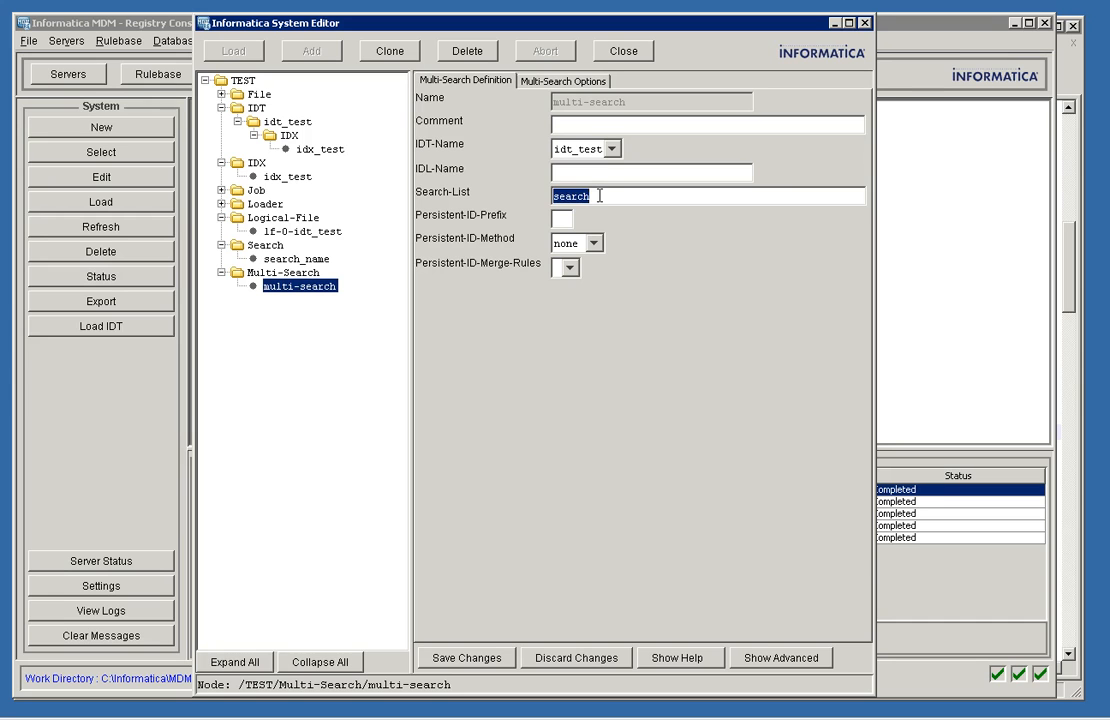
key("BackSpace")
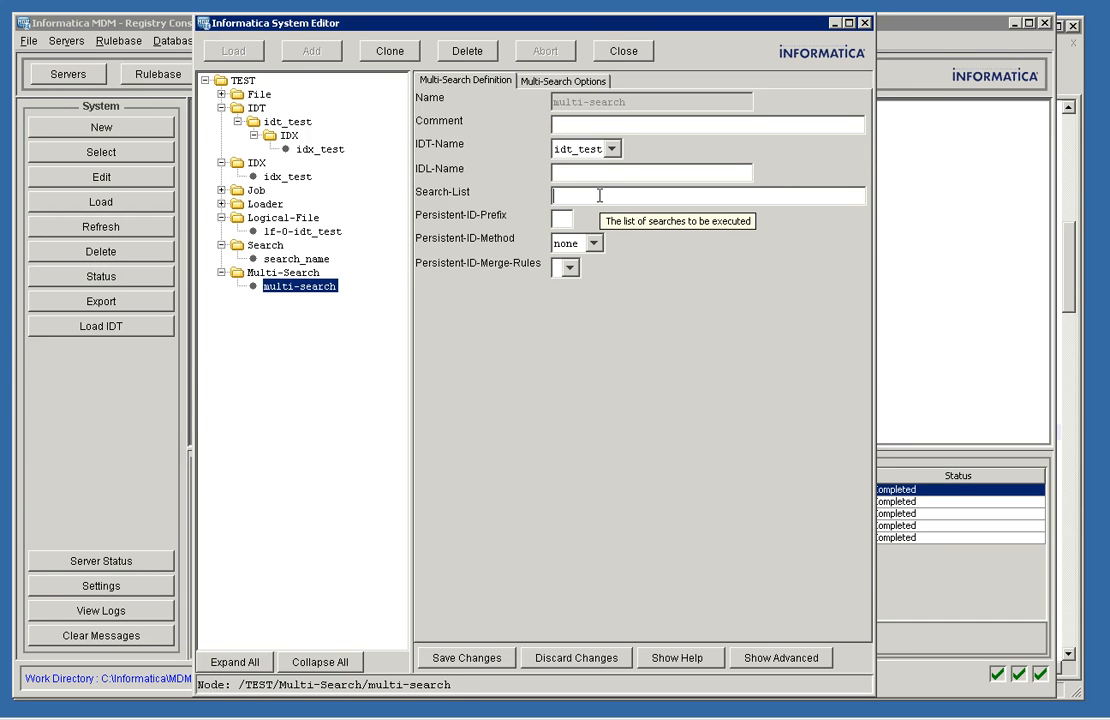
type("search_name")
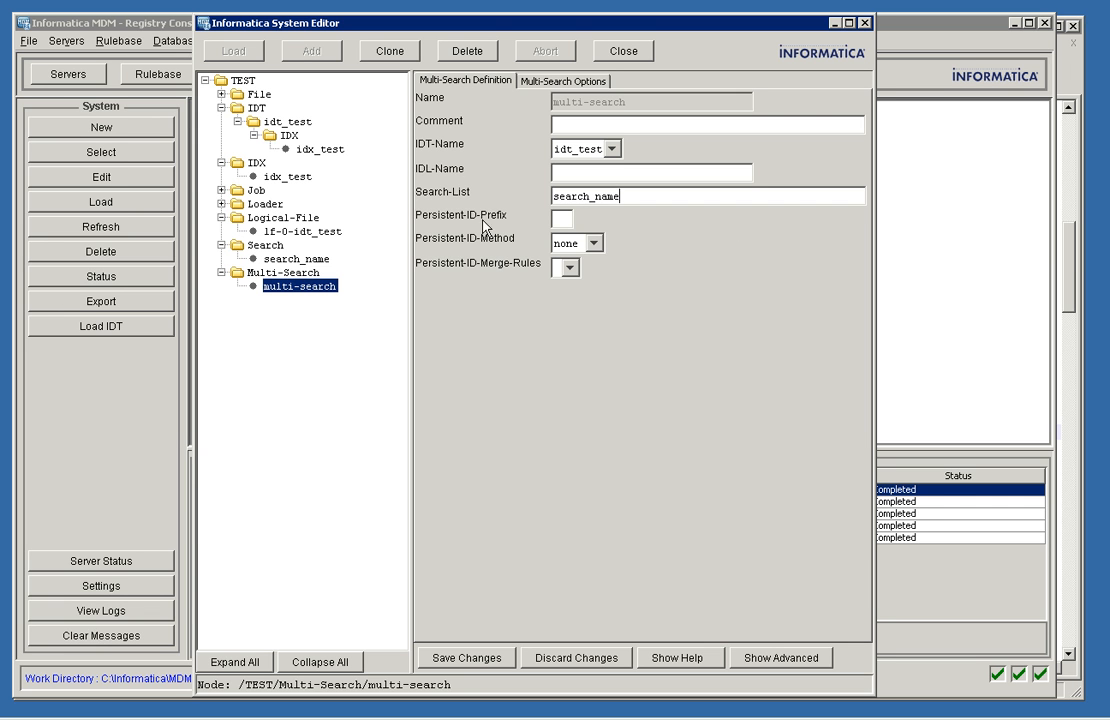
Step: Enable the Full-Search option for the multi-search definition and save the changes
left_click(543, 84)
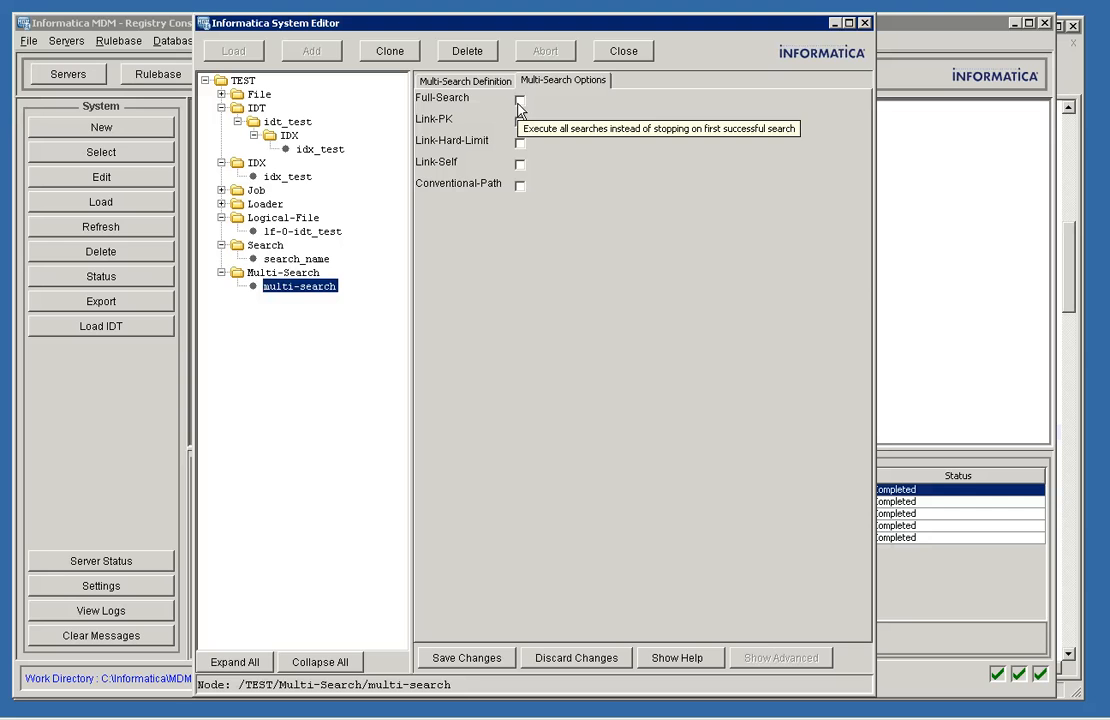
left_click(519, 102)
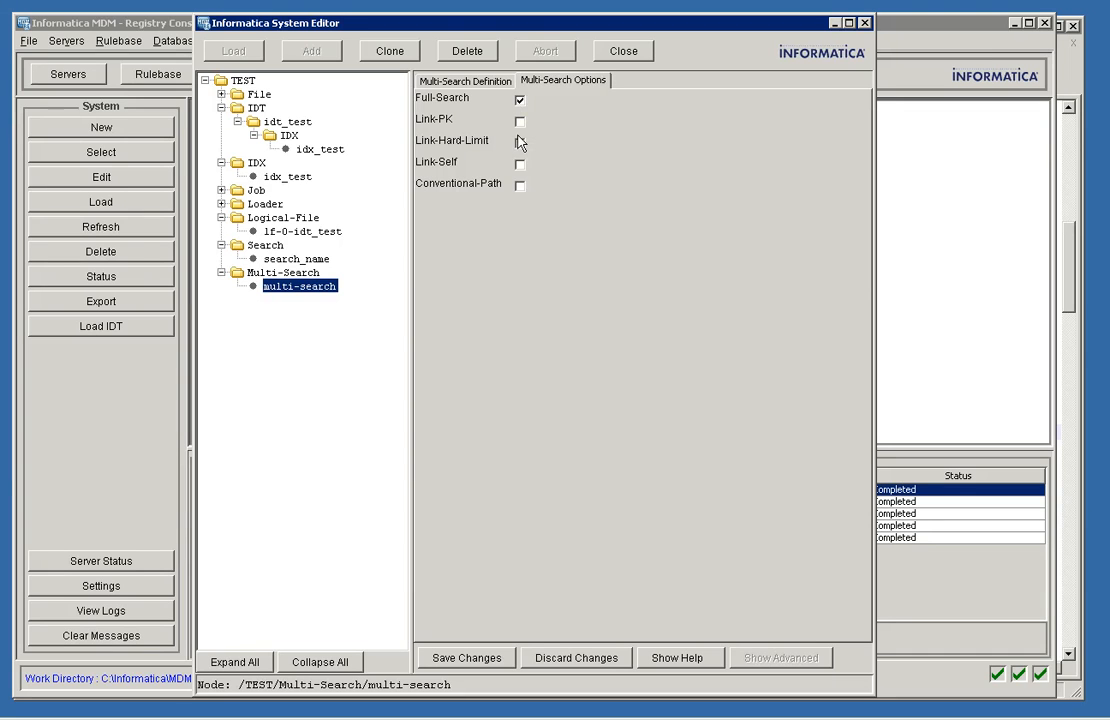
left_click(450, 662)
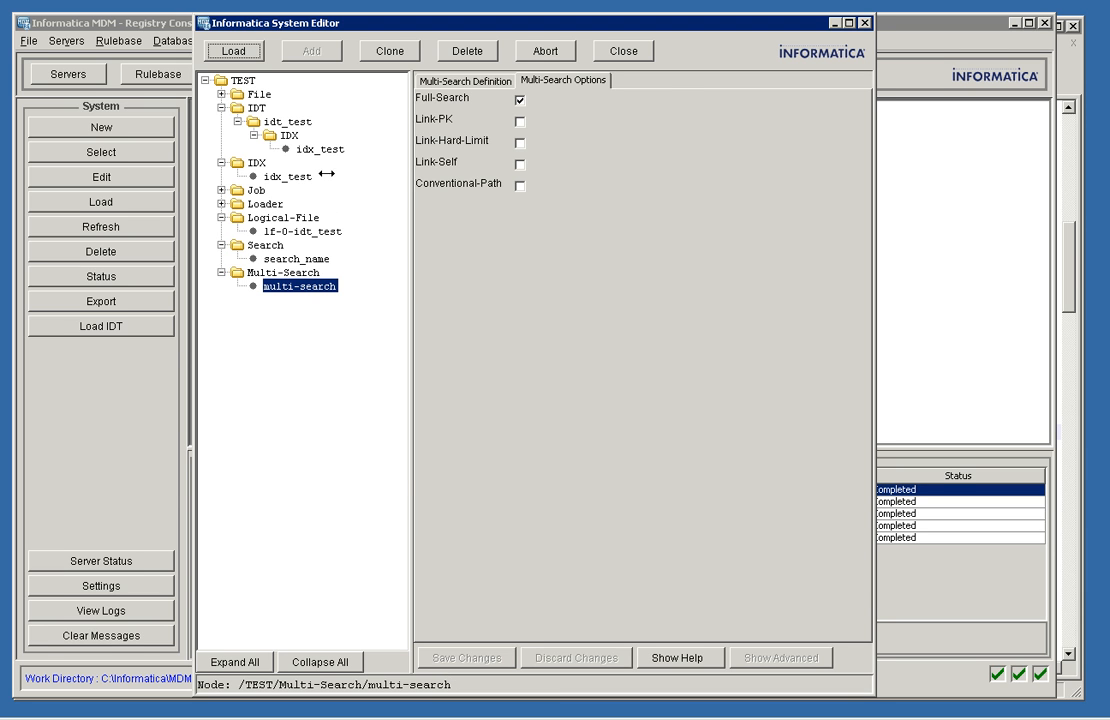
left_click(214, 79)
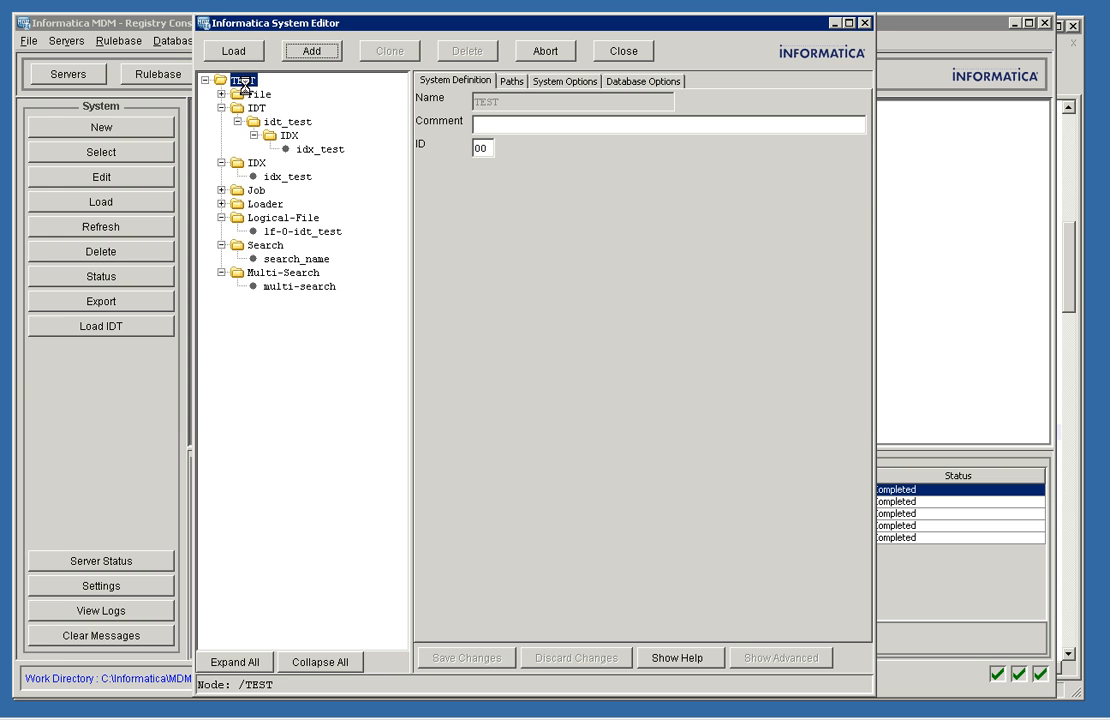
left_click(313, 55)
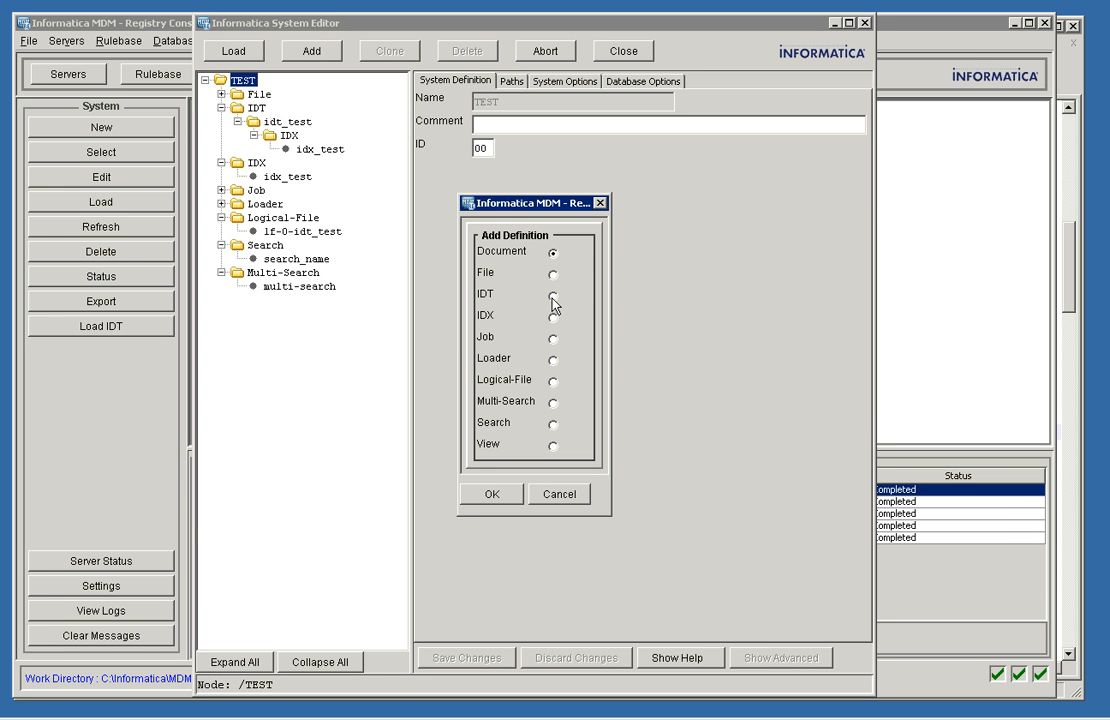
left_click(553, 298)
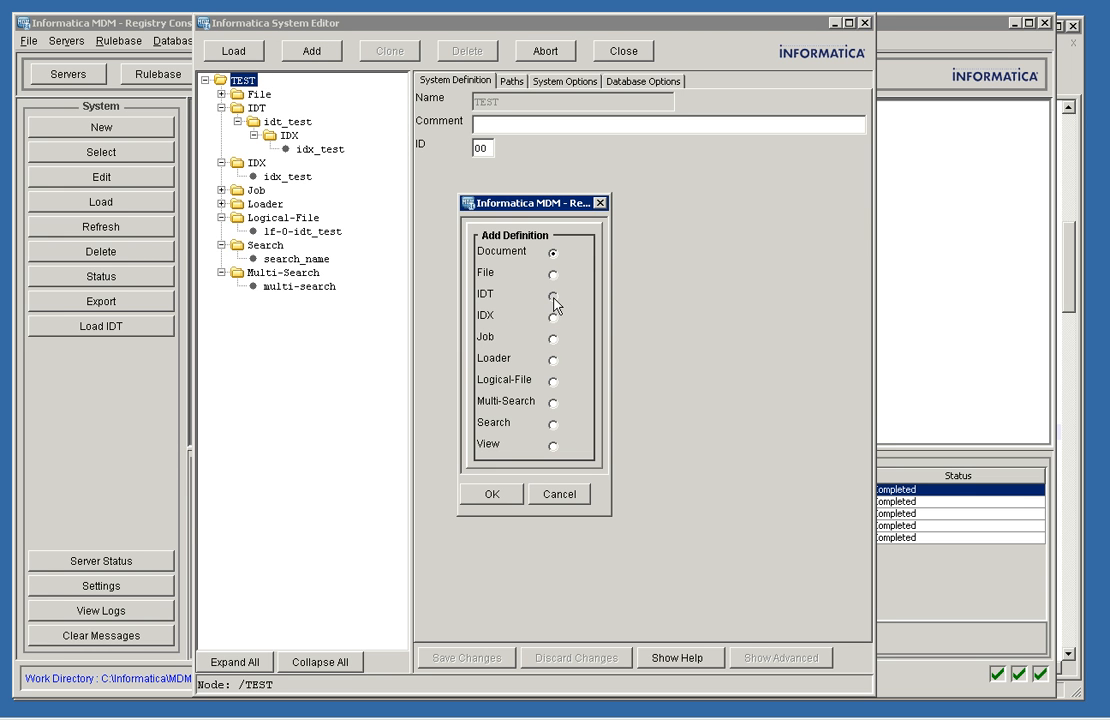
left_click(483, 496)
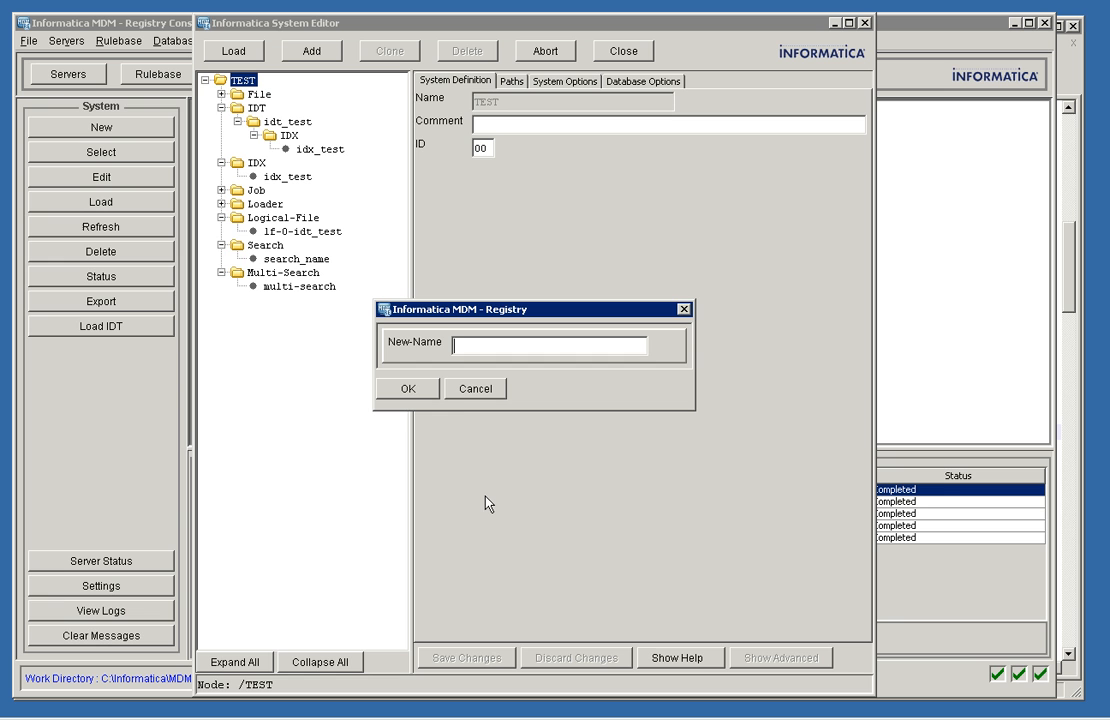
left_click(470, 389)
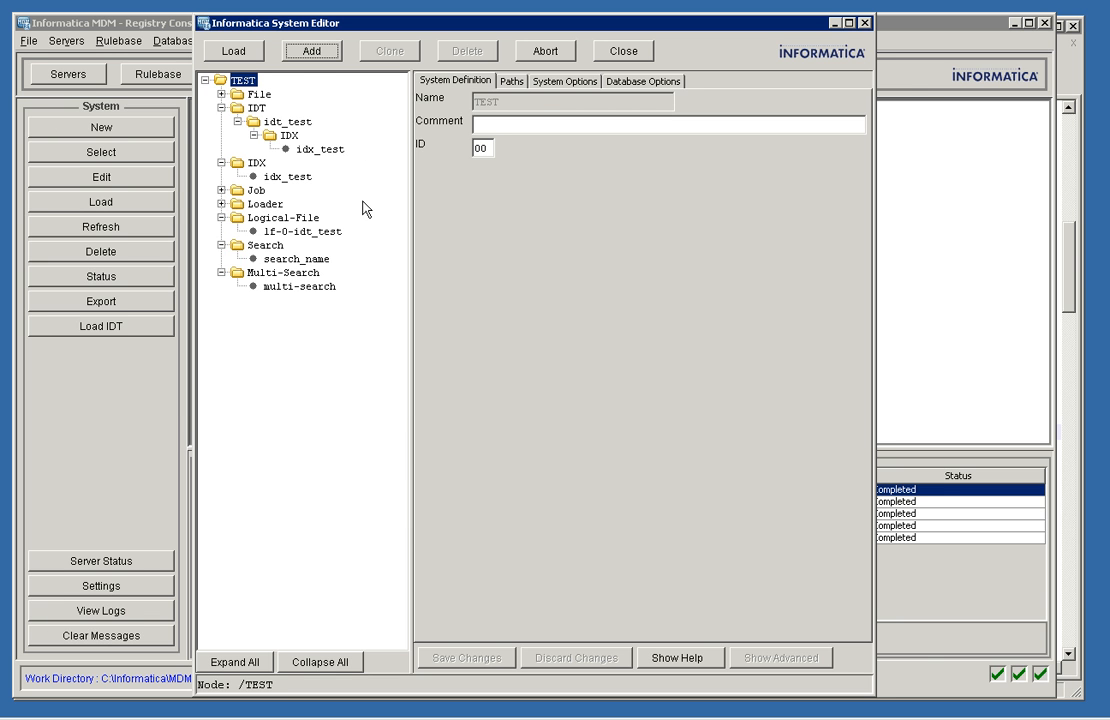
left_click(313, 50)
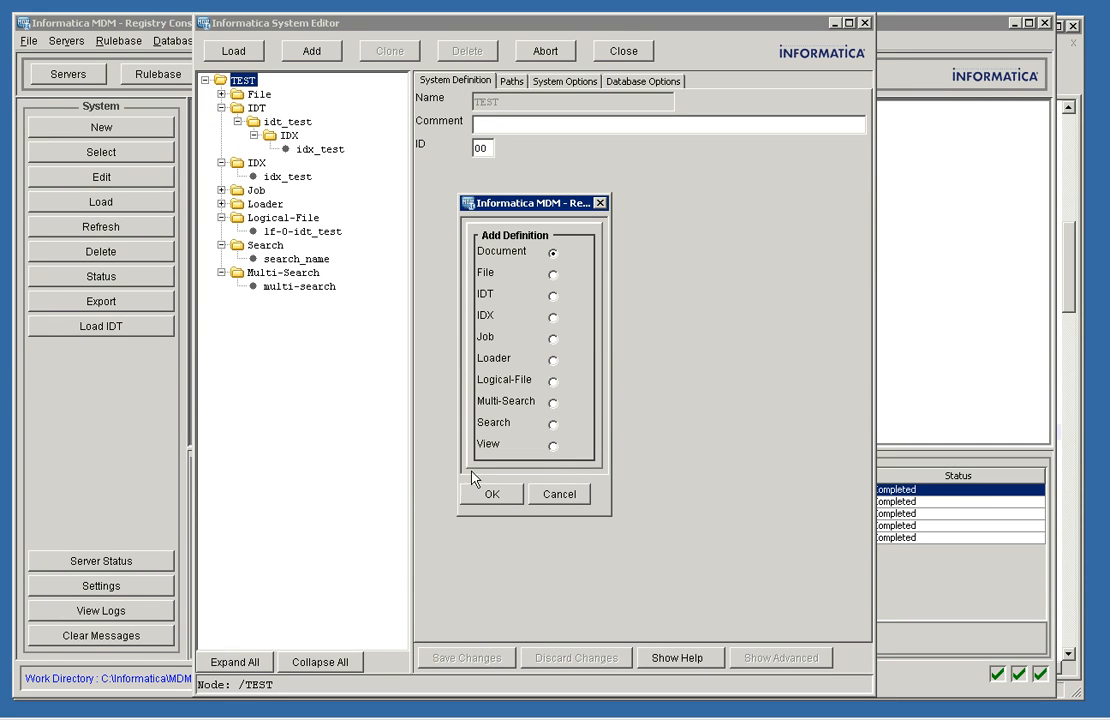
left_click(558, 494)
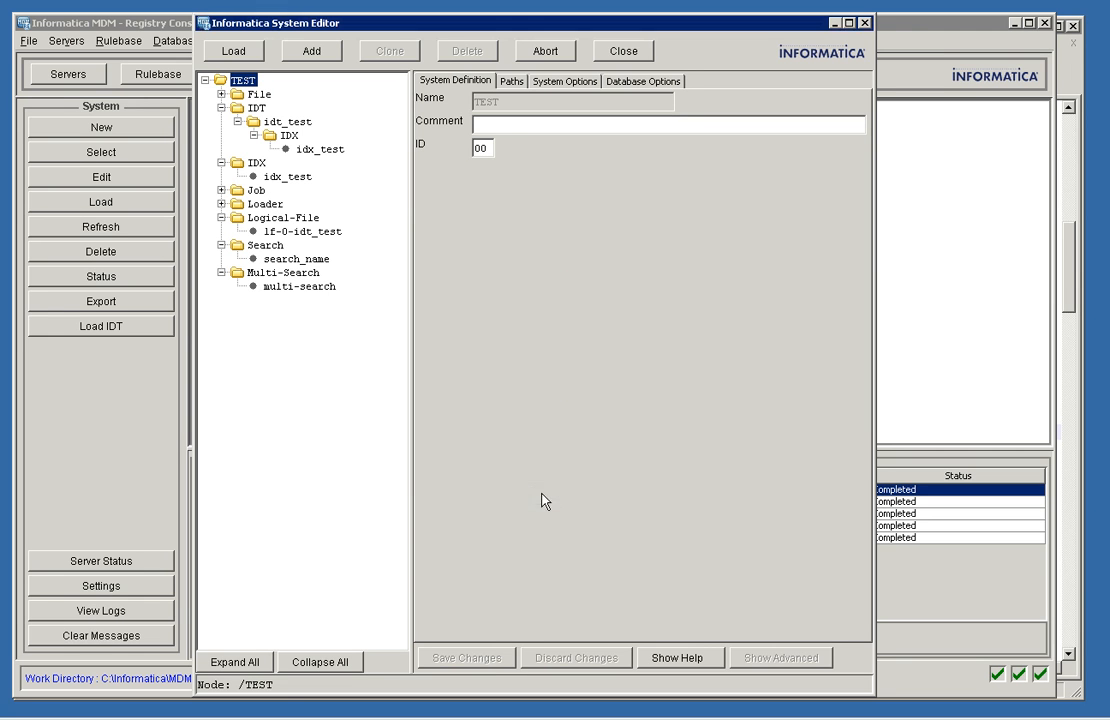
Step: Load the edited TEST system, confirm the load, and close the completed Edit System job window
left_click(235, 52)
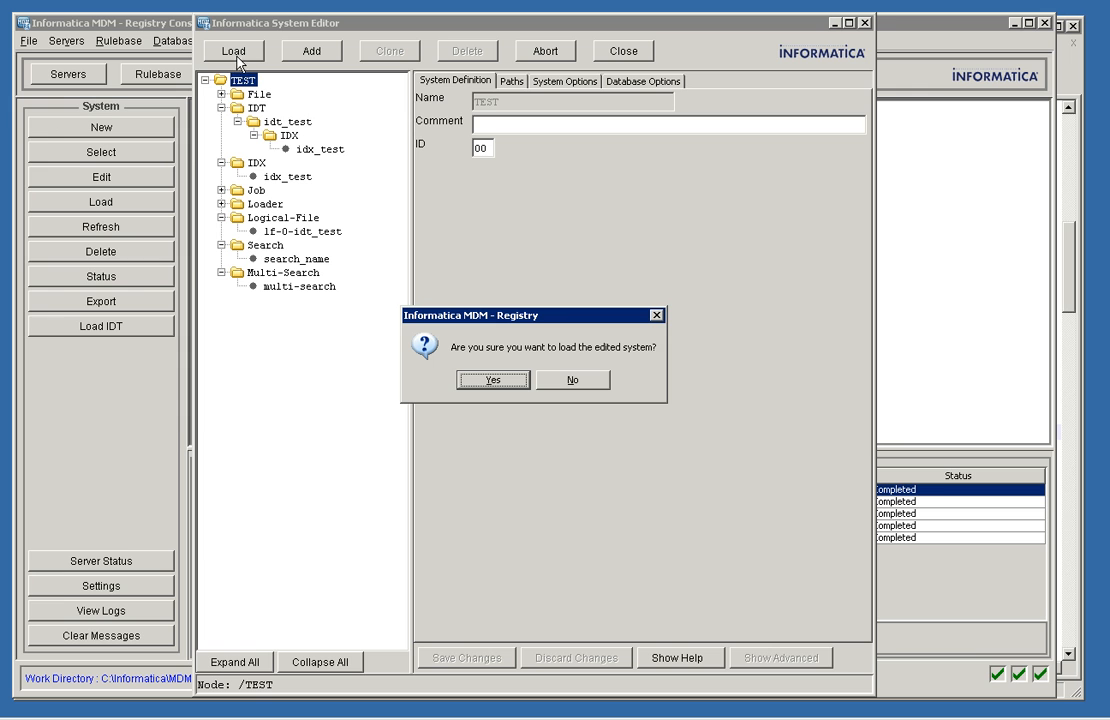
left_click(492, 380)
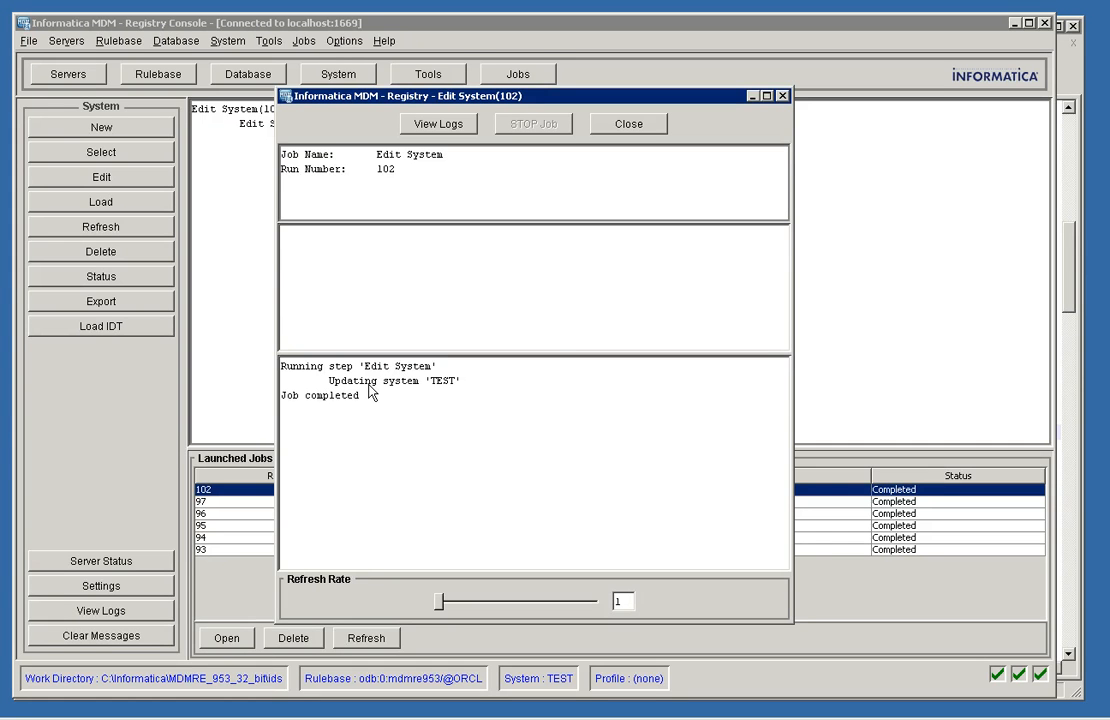
left_click(654, 134)
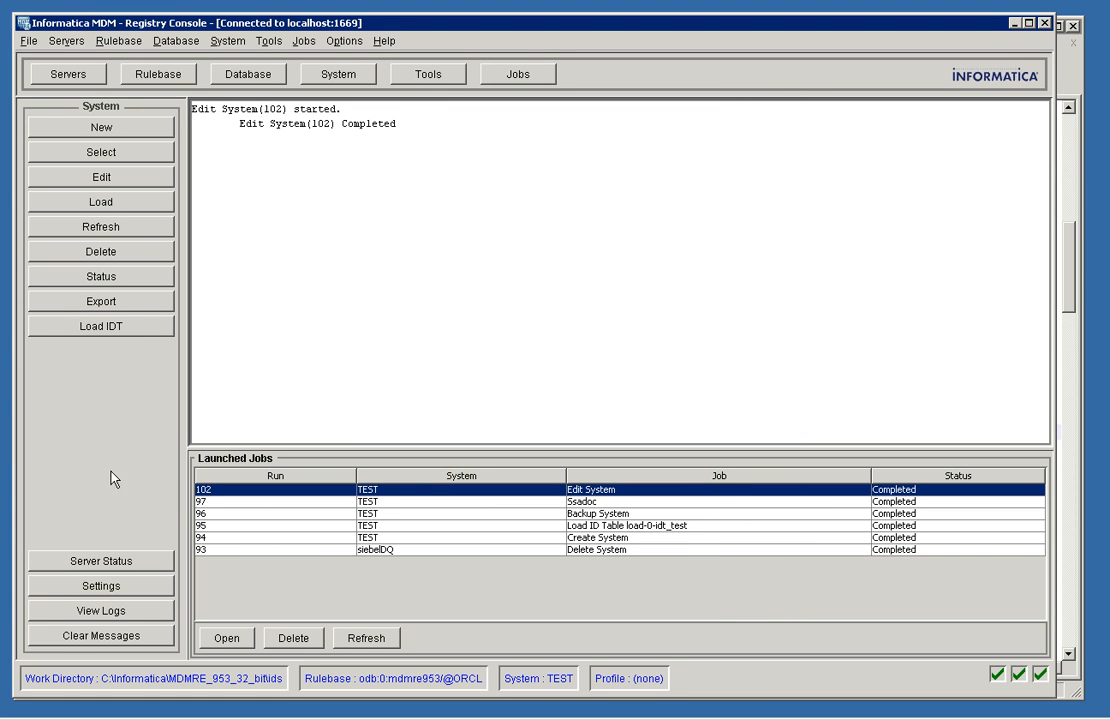
Step: Launch the Lite Search Client from the console's tools
left_click(338, 74)
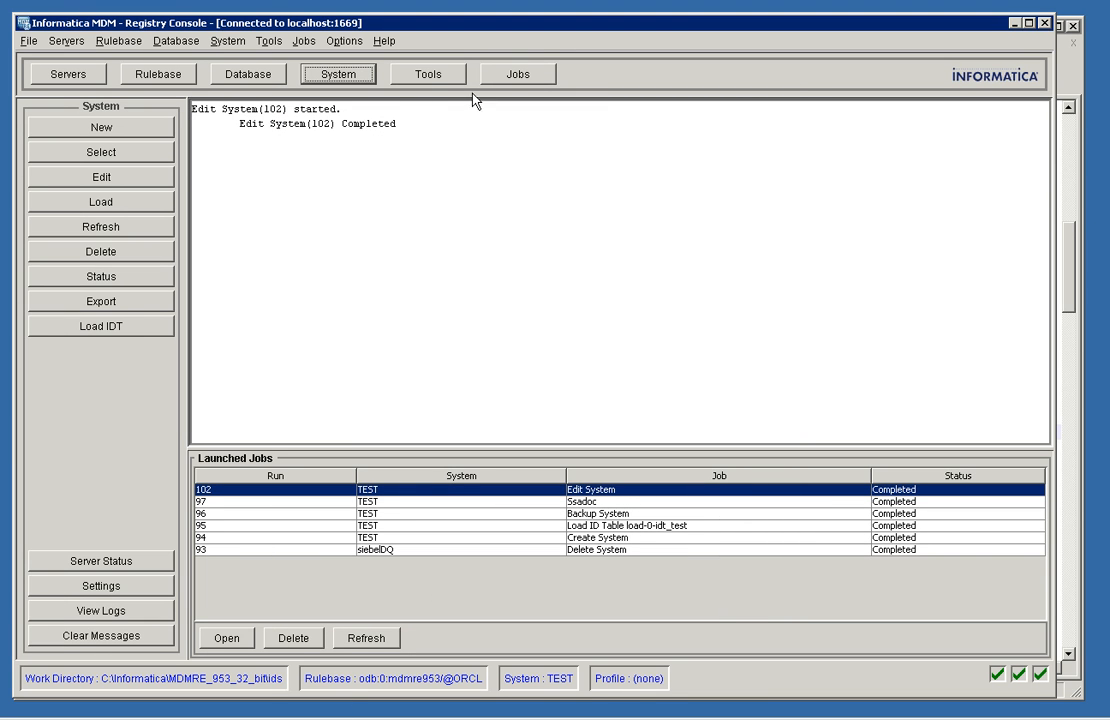
left_click(422, 79)
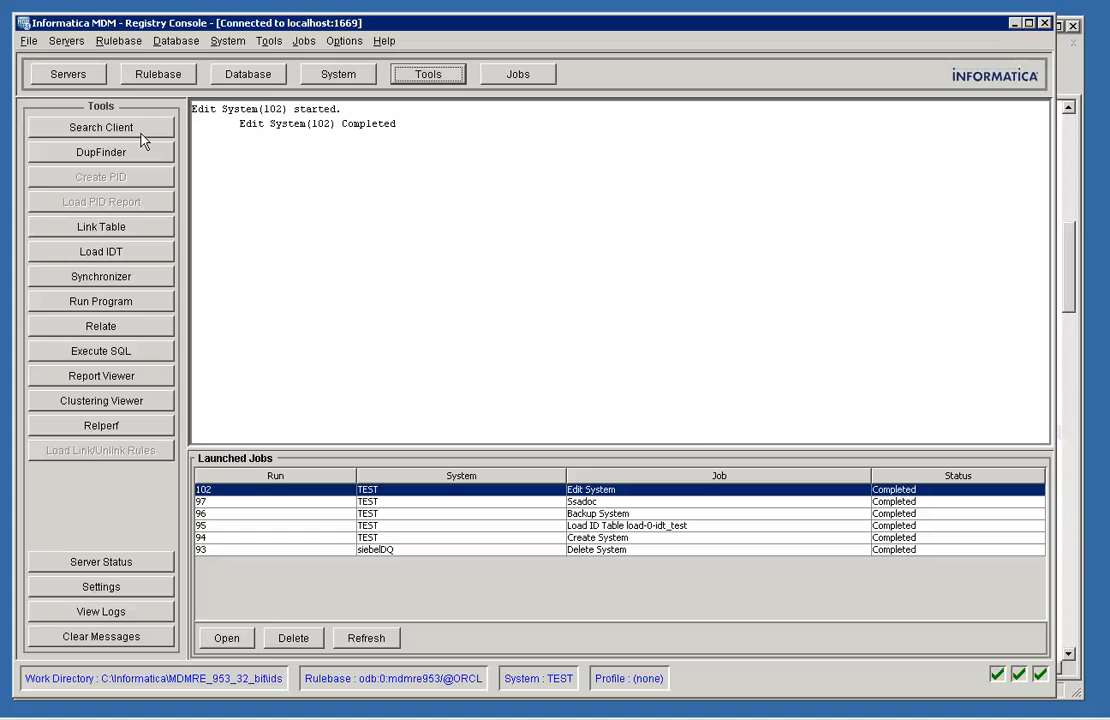
left_click(141, 135)
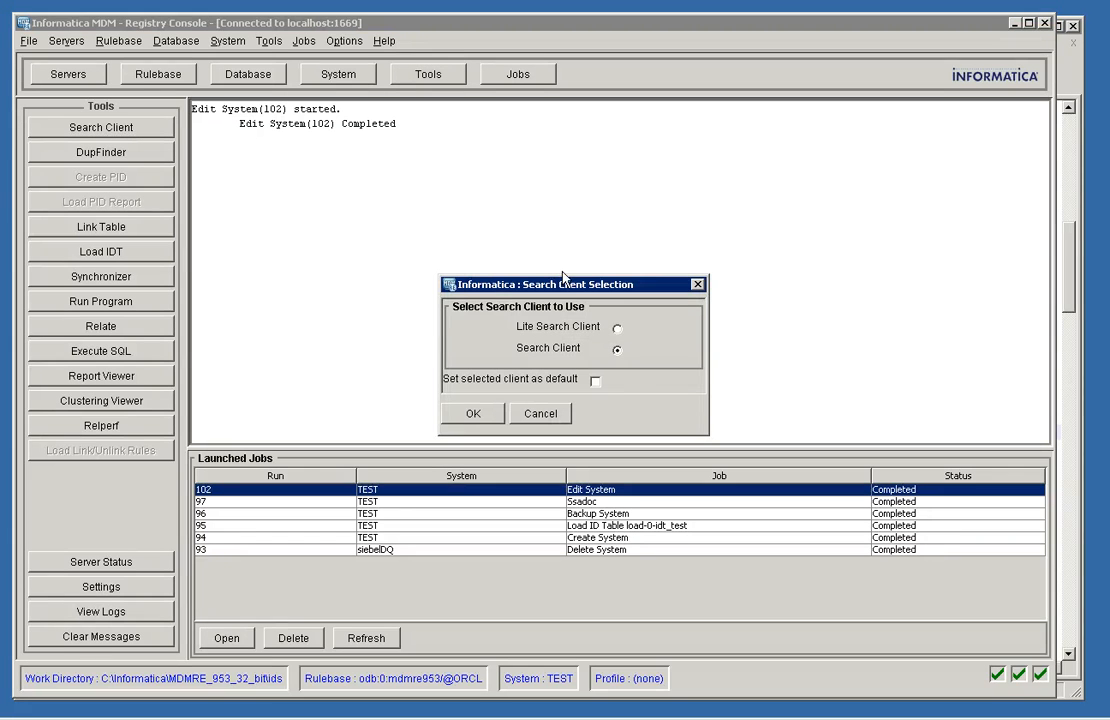
left_click(617, 329)
left_click(466, 414)
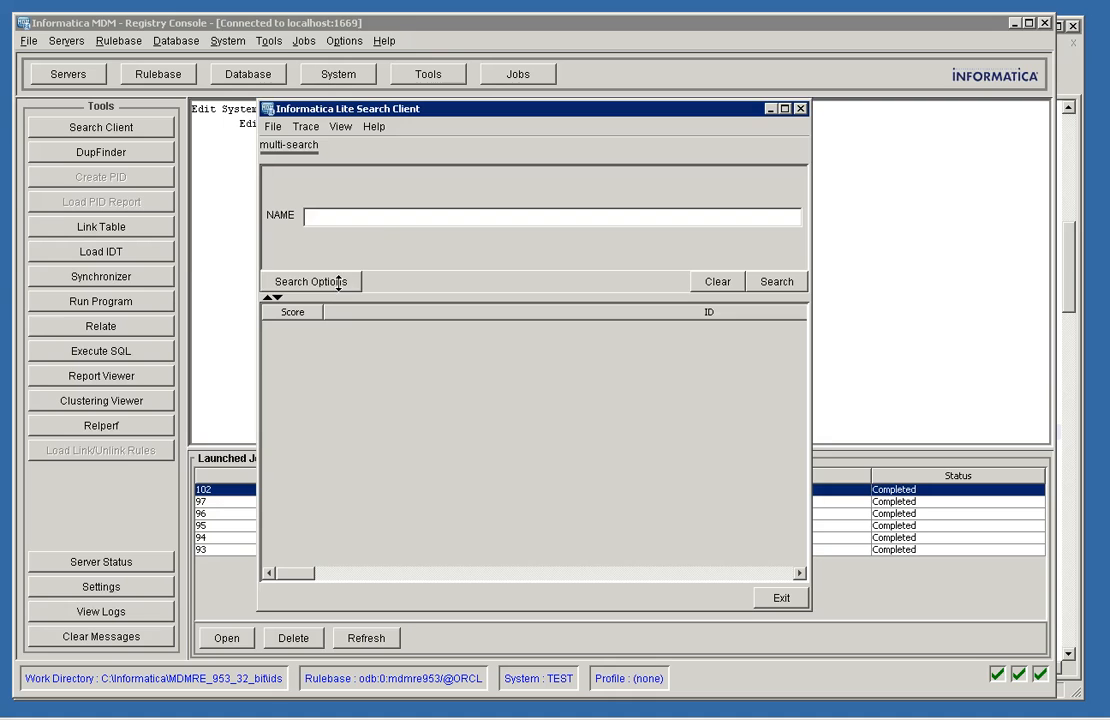
Step: Choose search_name as the search name in the Lite Search Client's search options
left_click(338, 283)
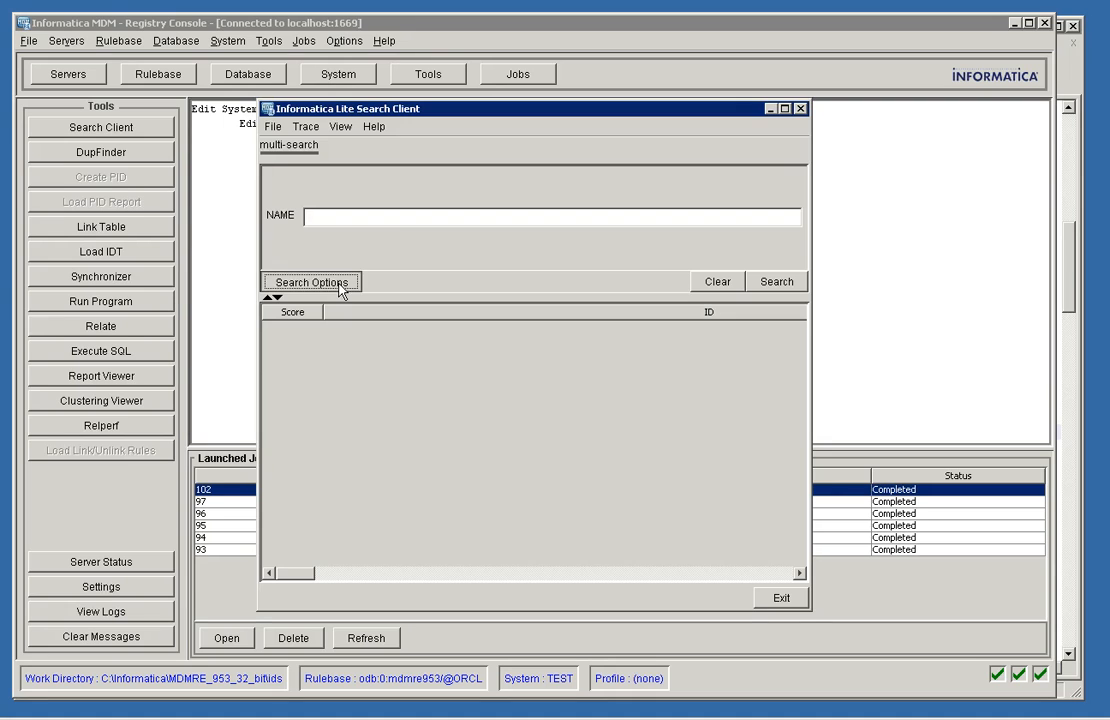
left_click(286, 178)
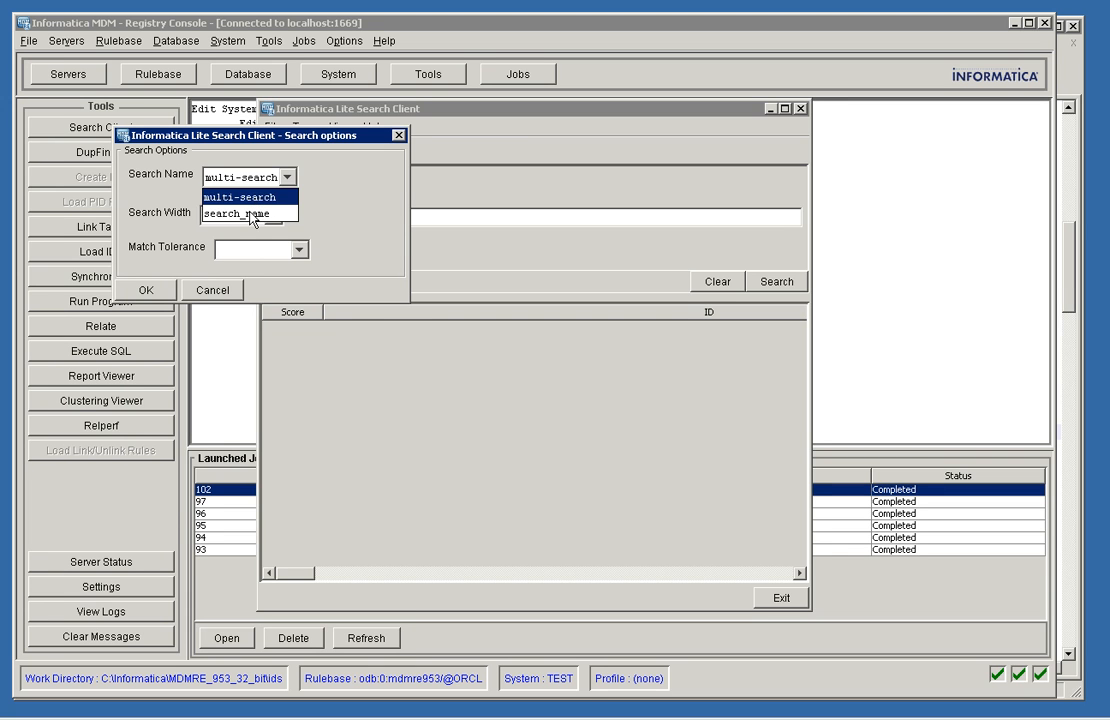
left_click(252, 215)
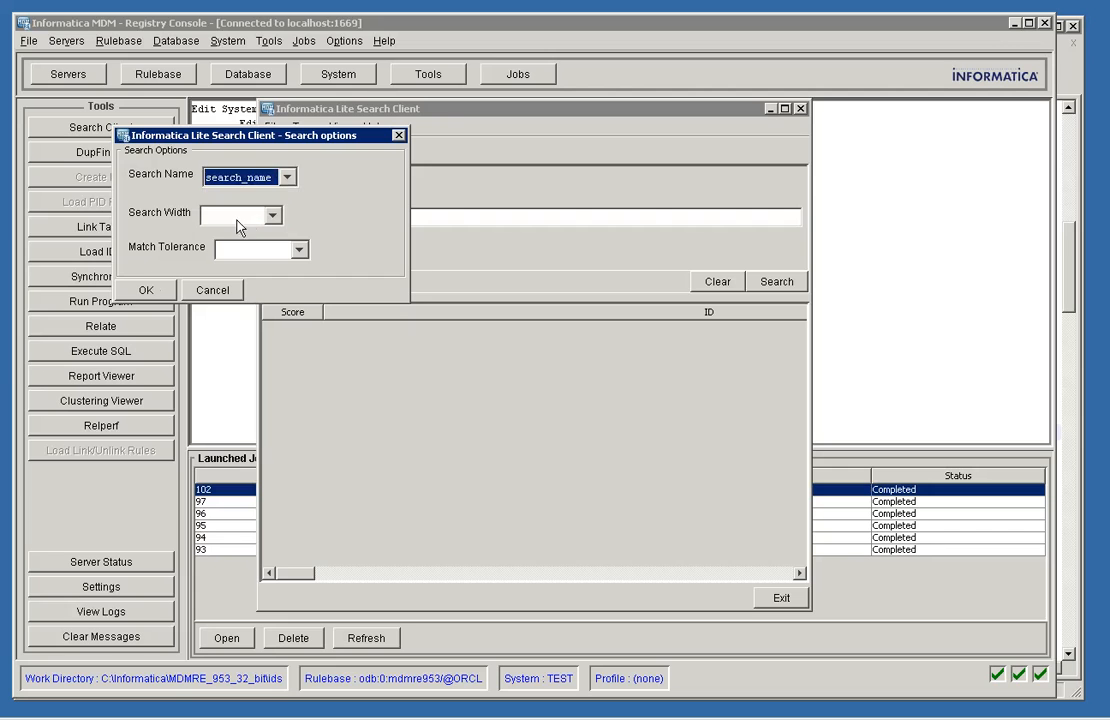
left_click(146, 290)
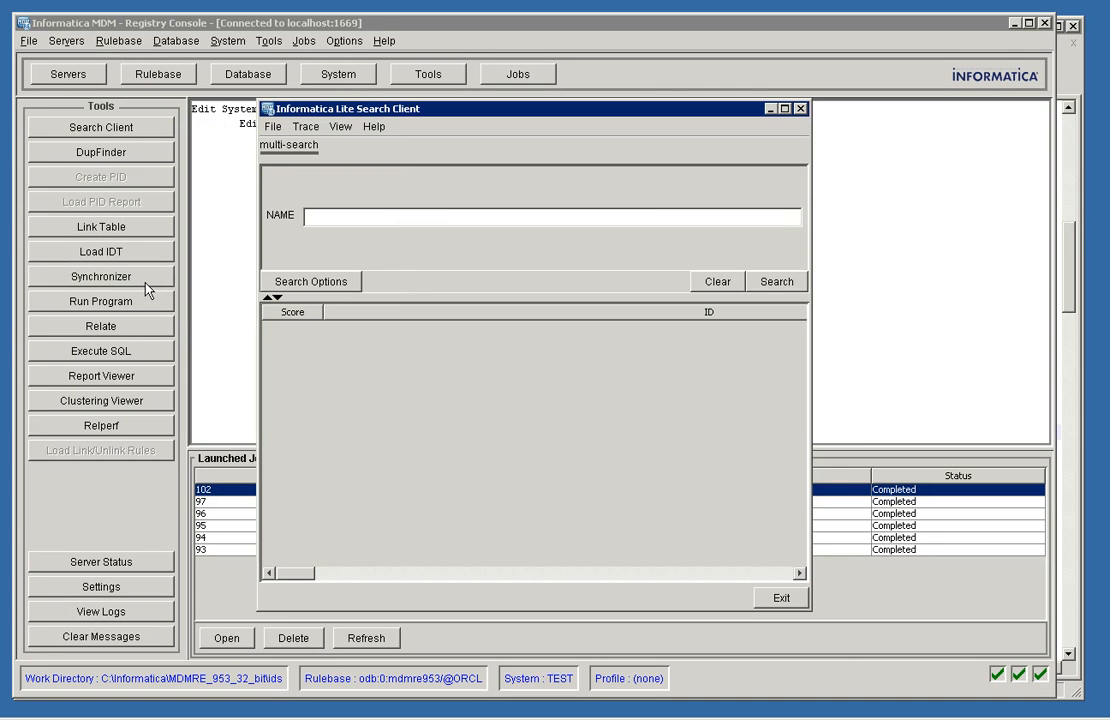
Step: Set the Lite Search Client's search name to multi-search in the search options and close the client
left_click(369, 221)
left_click(315, 283)
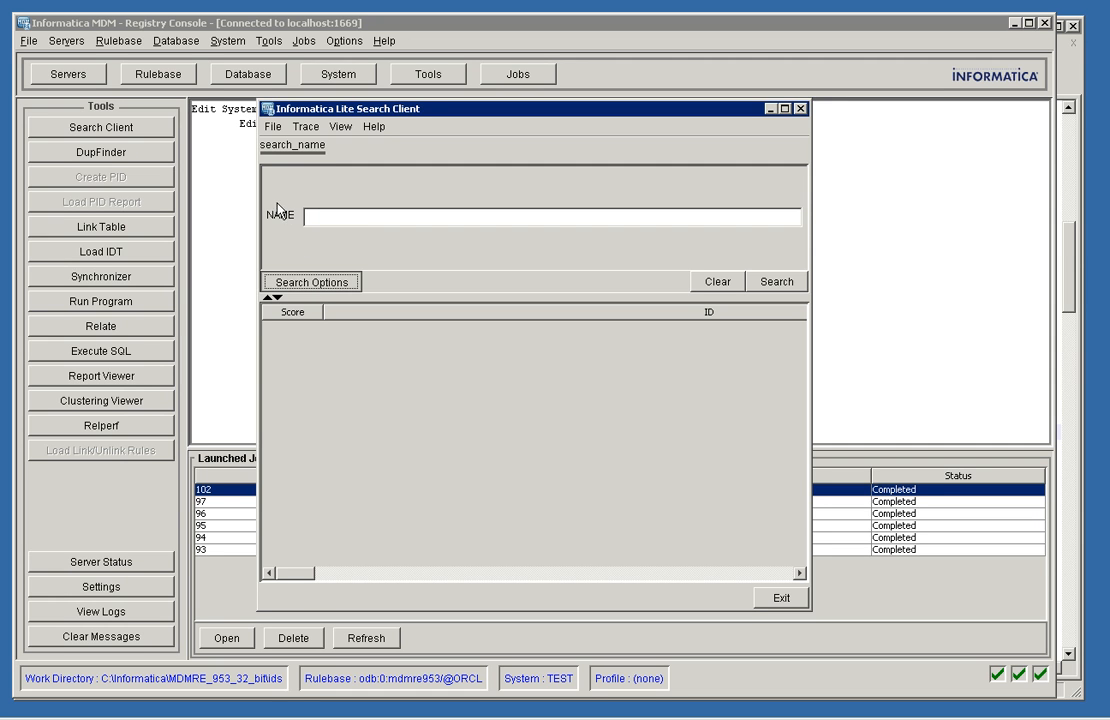
left_click(286, 179)
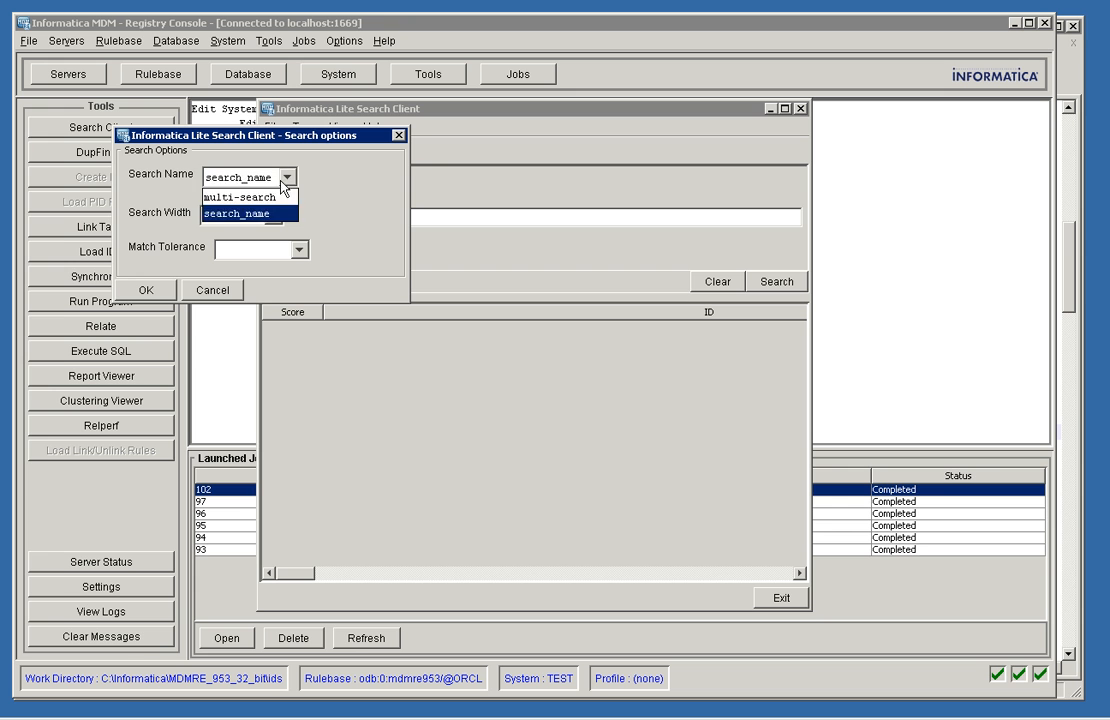
left_click(268, 196)
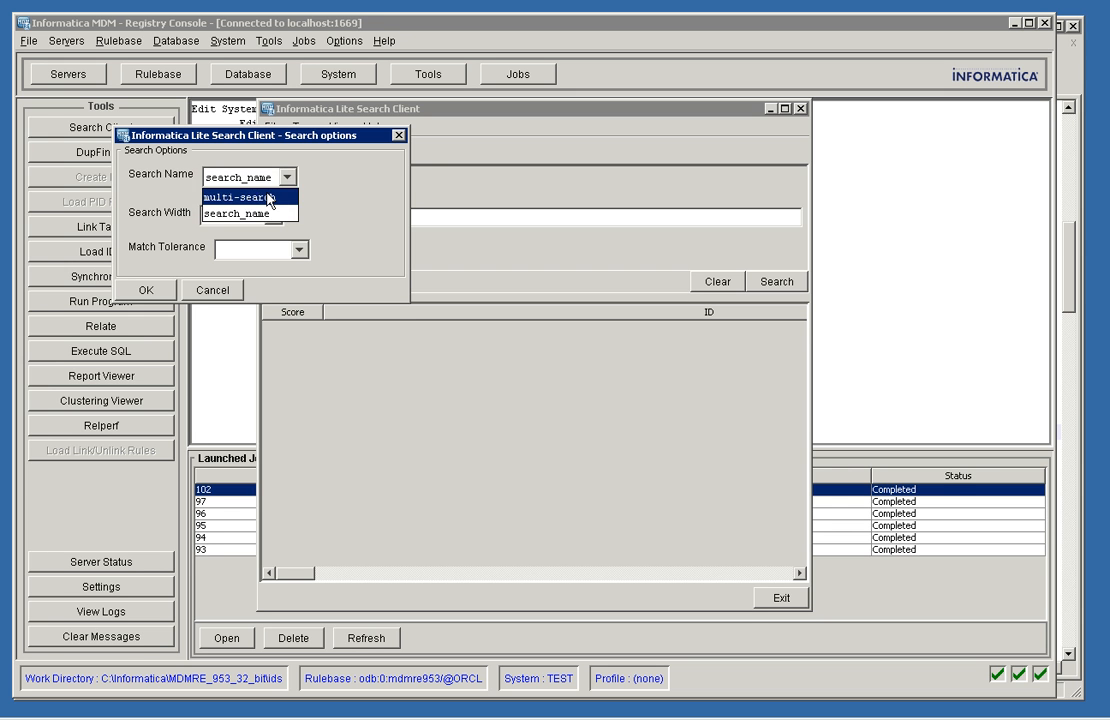
left_click(140, 291)
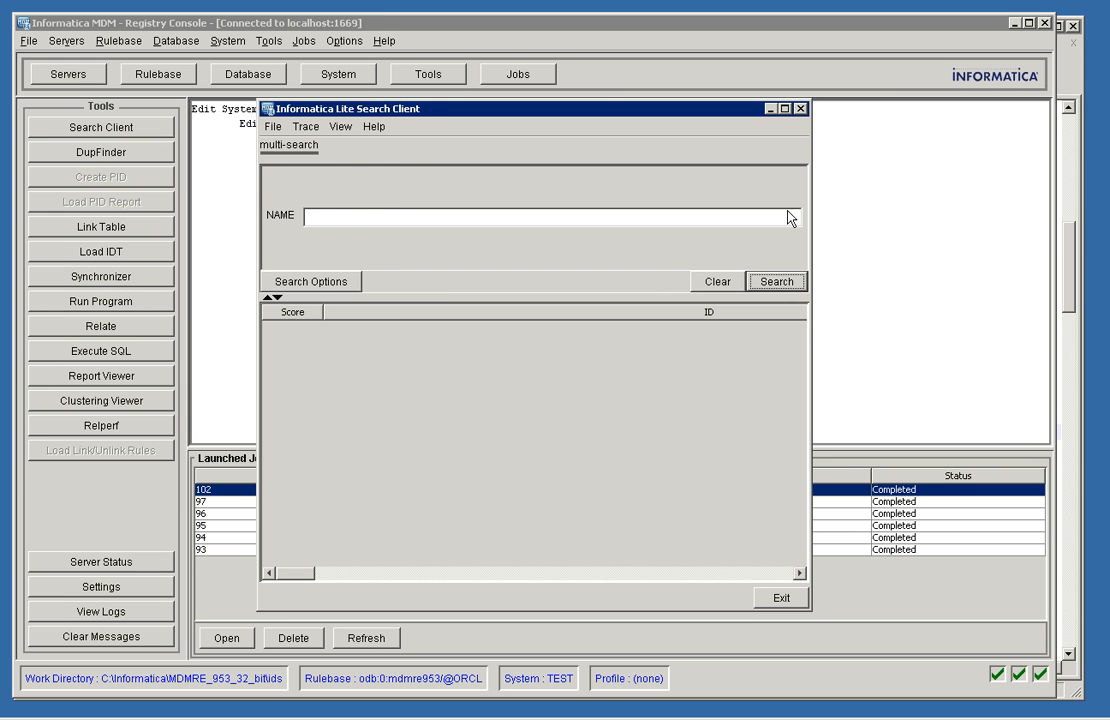
left_click(800, 108)
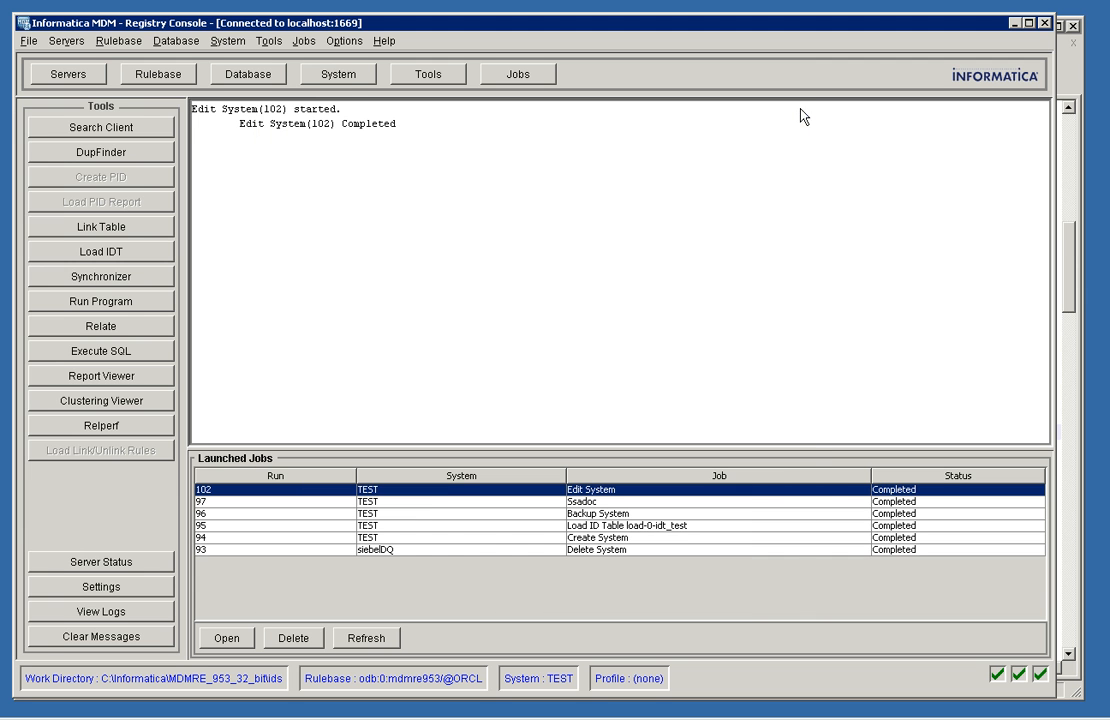
Step: Open the TEST system for editing and display the lf-0-idt_test logical file definition
left_click(330, 72)
left_click(130, 180)
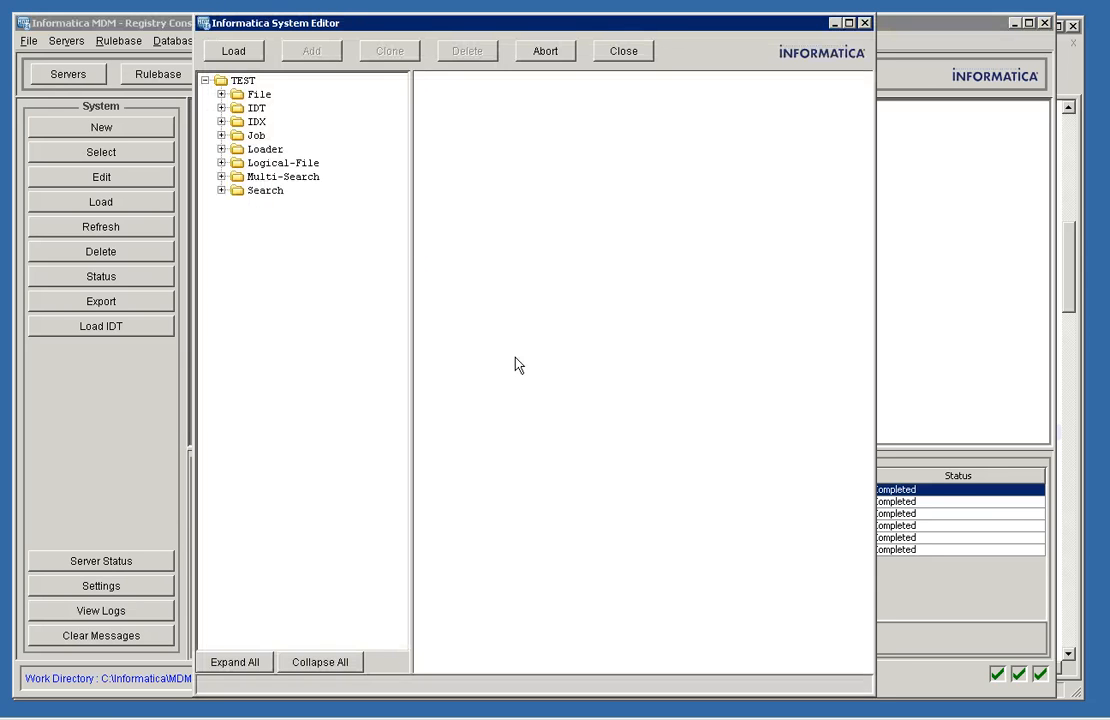
left_click(221, 163)
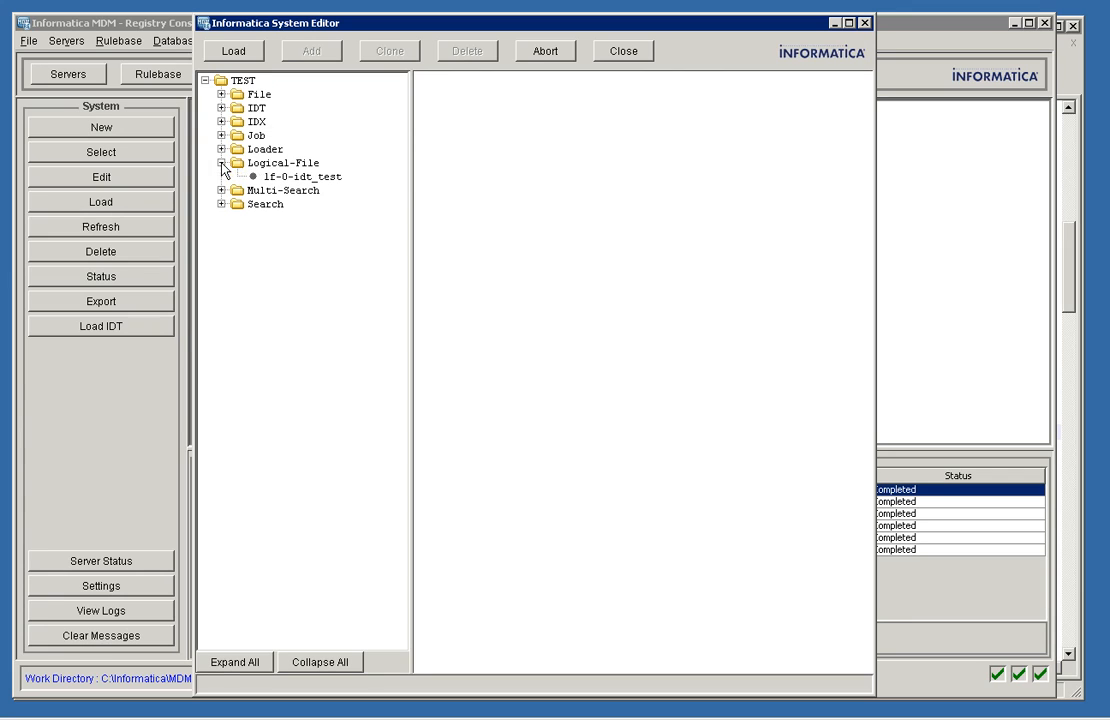
left_click(250, 162)
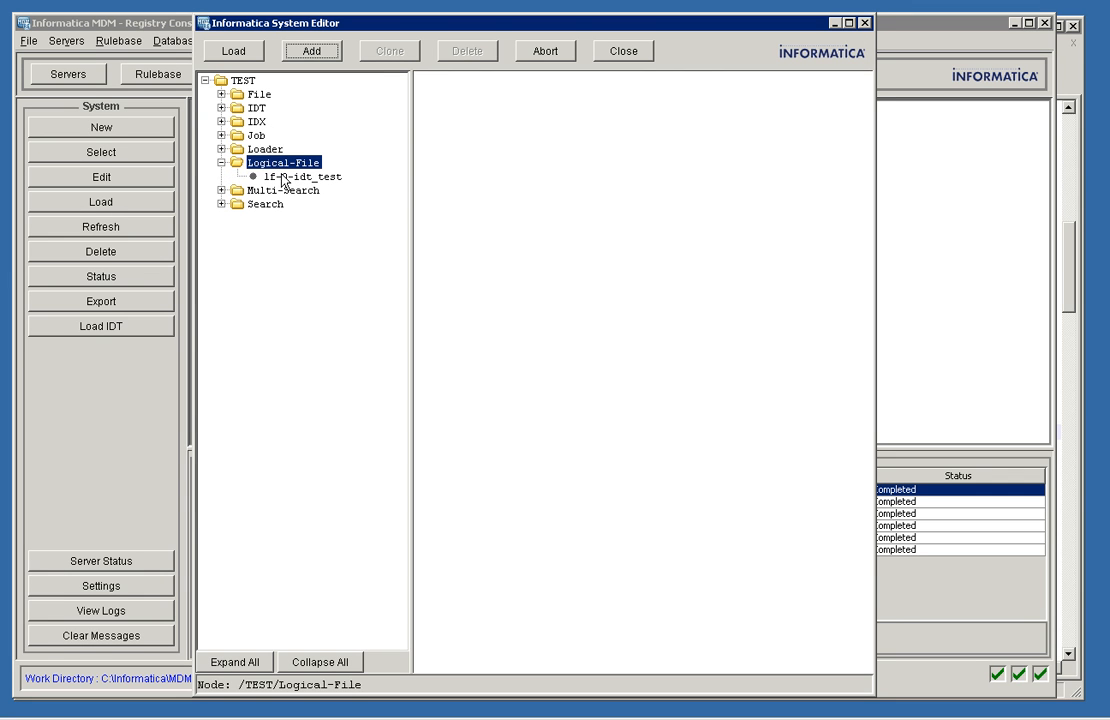
left_click(281, 176)
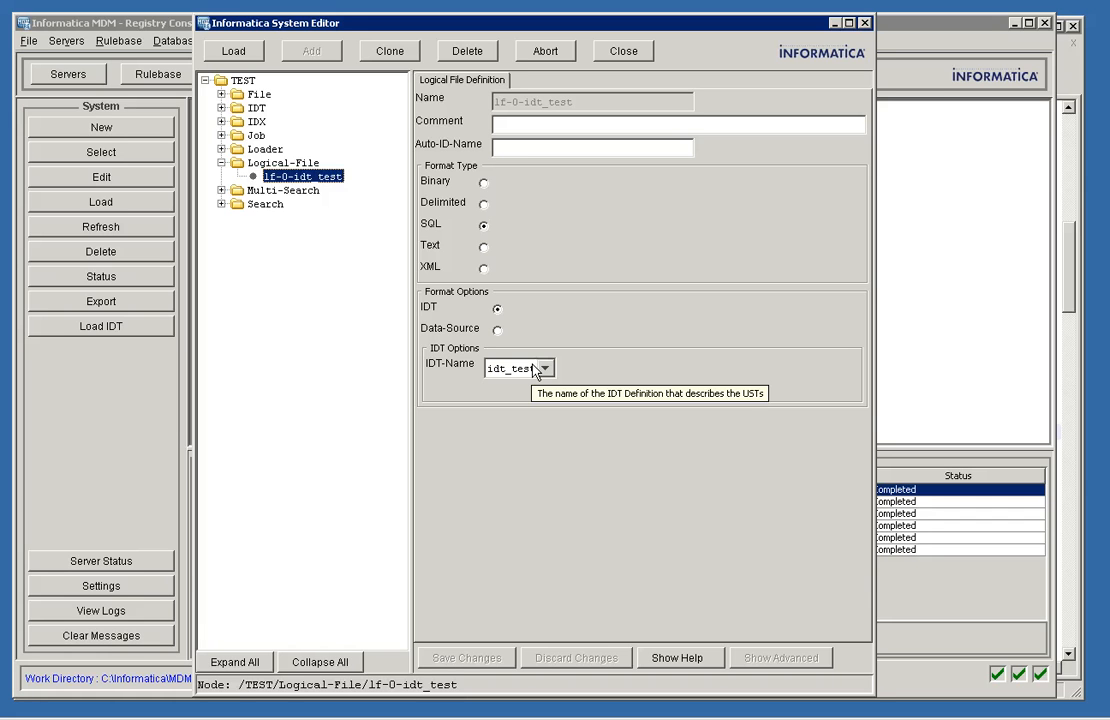
Step: Display the load-0-idt_test loader definition and expand the system's Search definitions
left_click(221, 149)
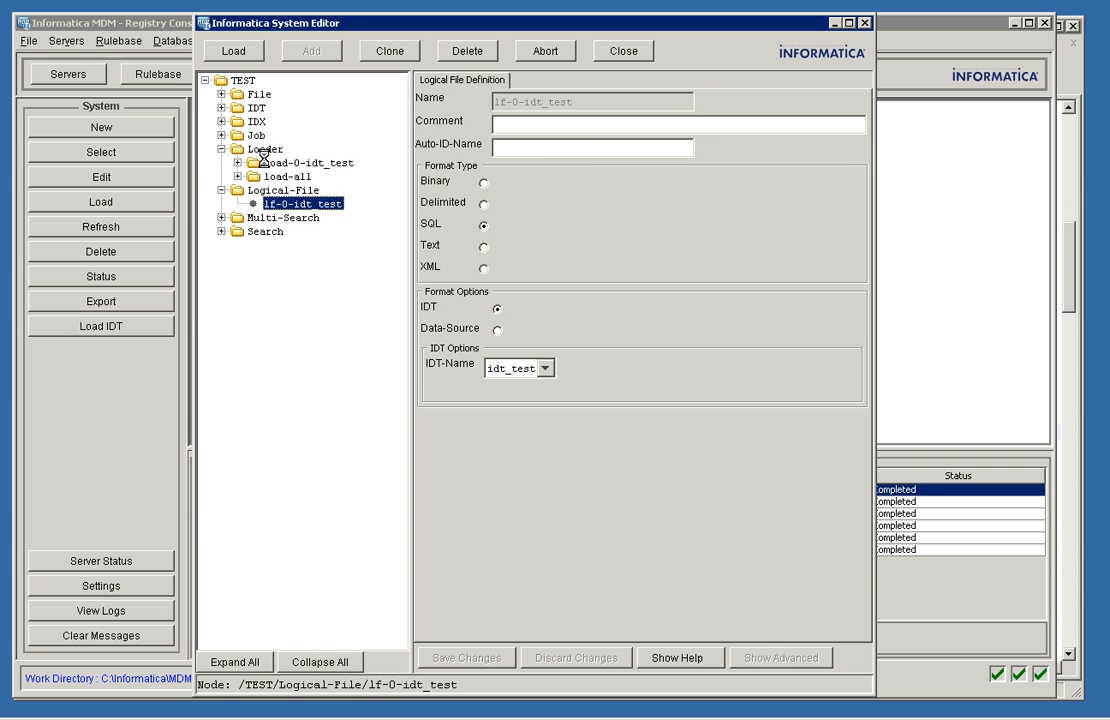
left_click(265, 162)
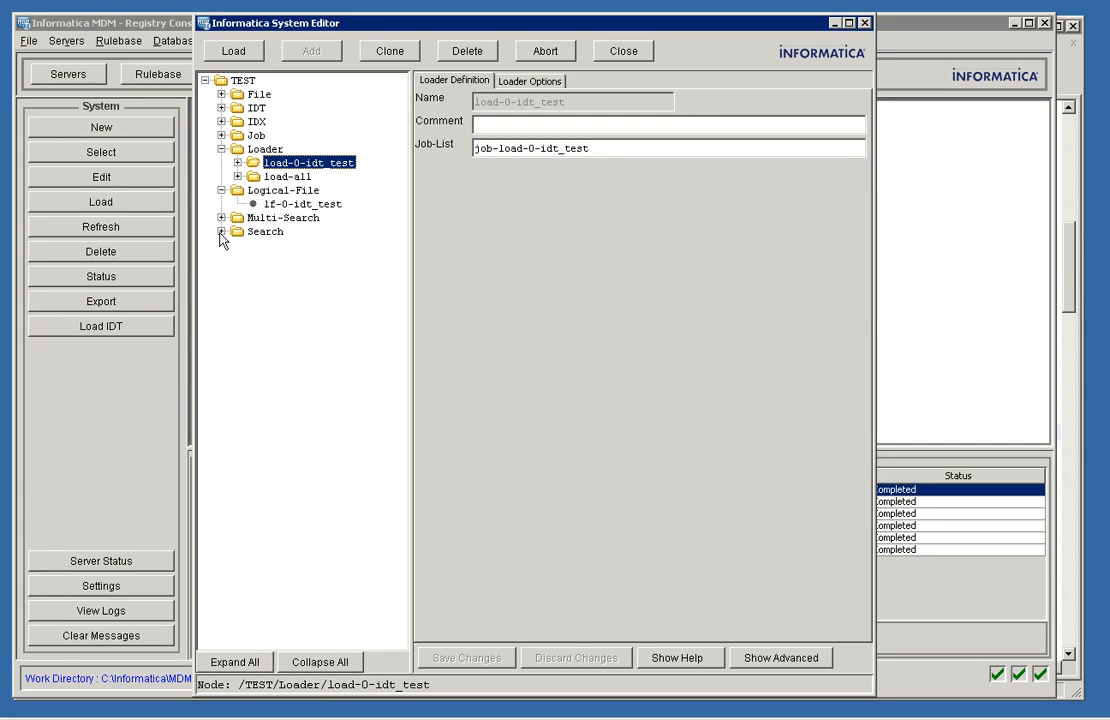
left_click(221, 231)
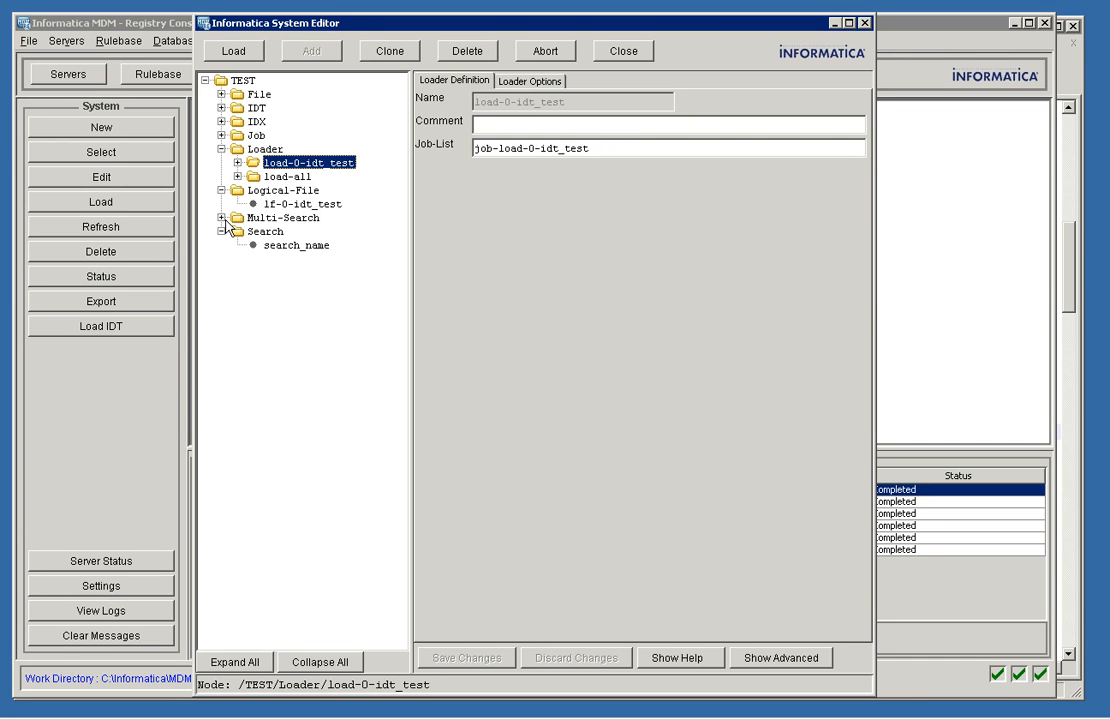